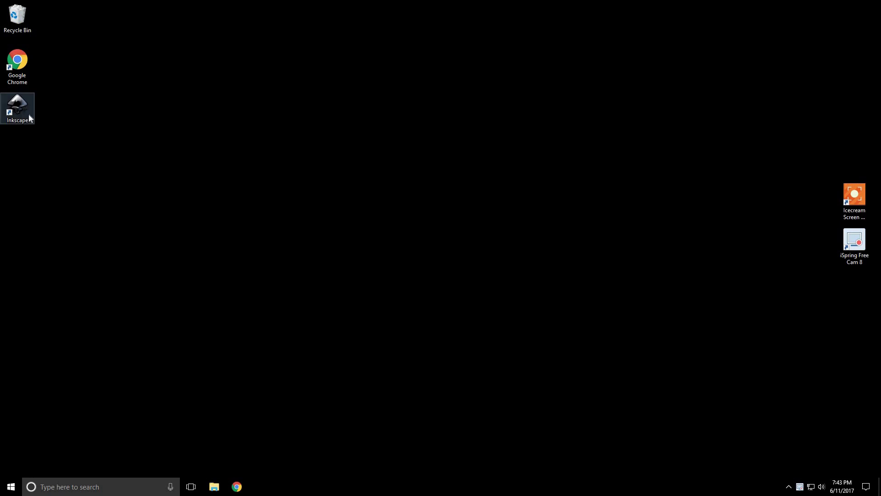
Step: Search Windows for 'ink' and launch Inkscape from the best-match result
left_click(101, 487)
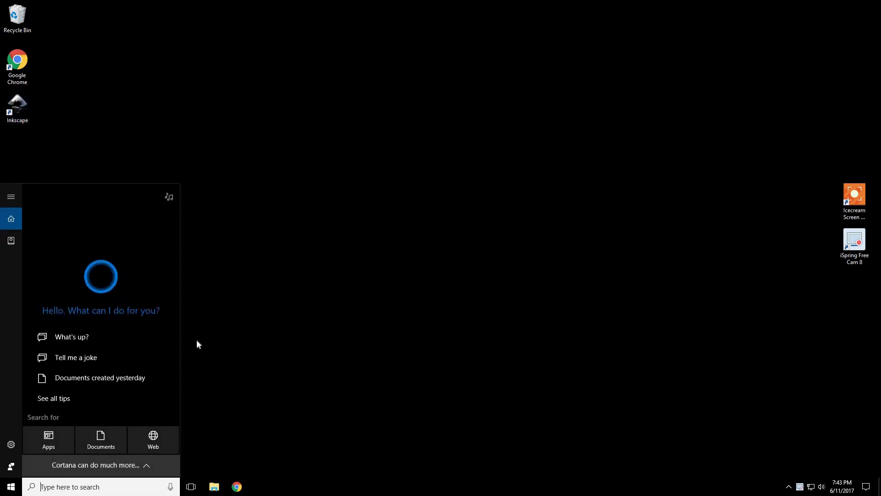
type("ink")
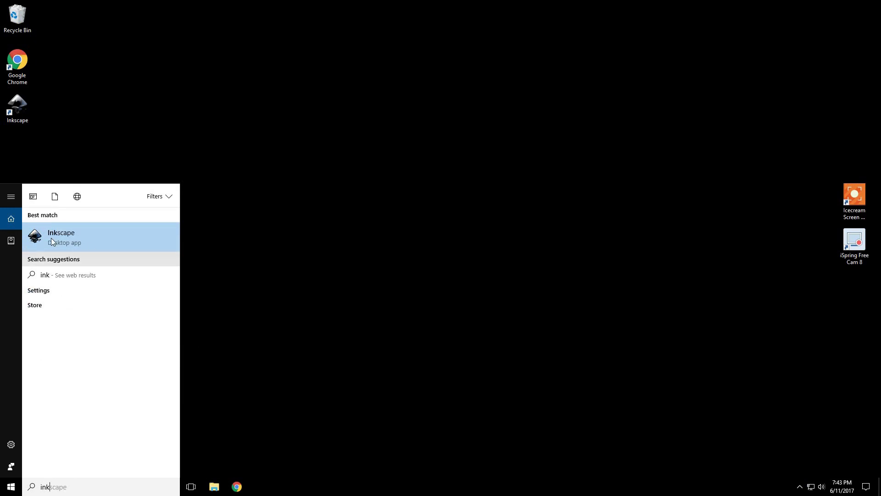
left_click(51, 237)
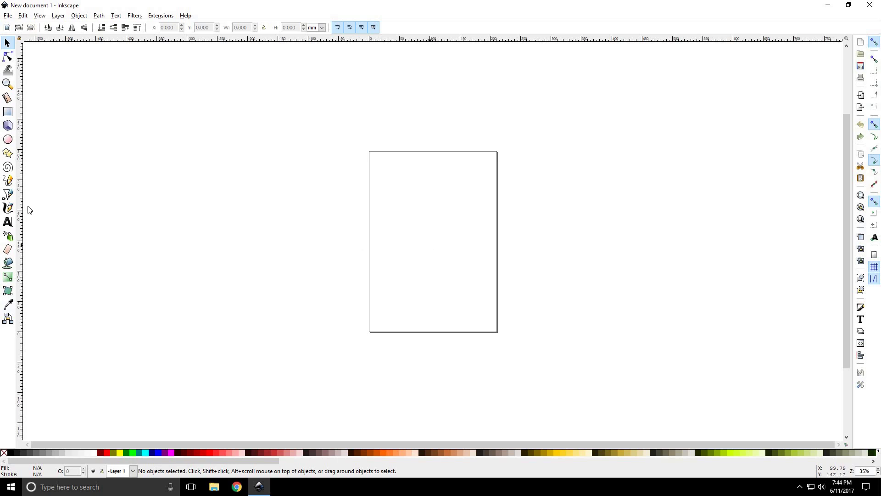
left_click(12, 153)
left_click_drag(424, 245, 461, 294)
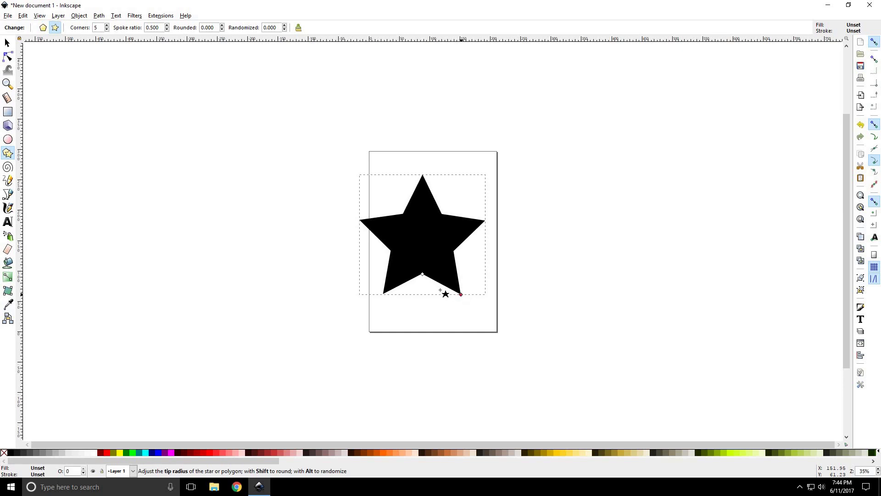
key("5")
key("s")
left_click_drag(395, 228, 418, 227)
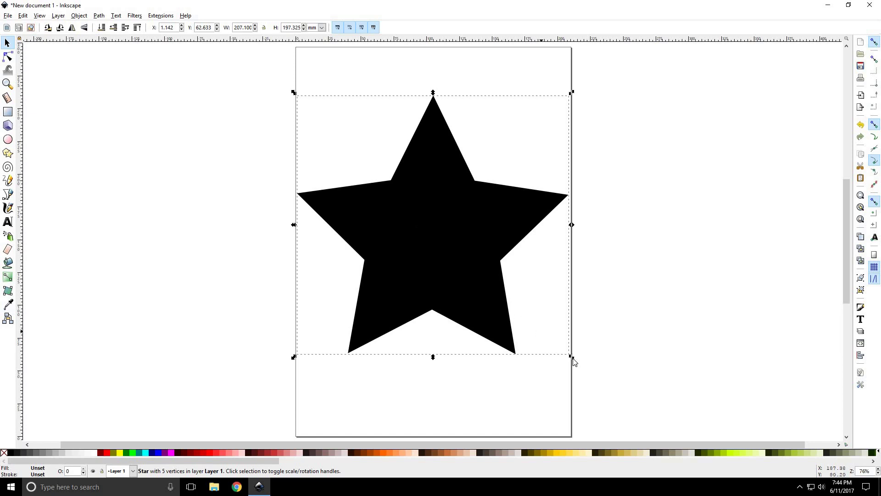
left_click_drag(573, 359, 312, 110)
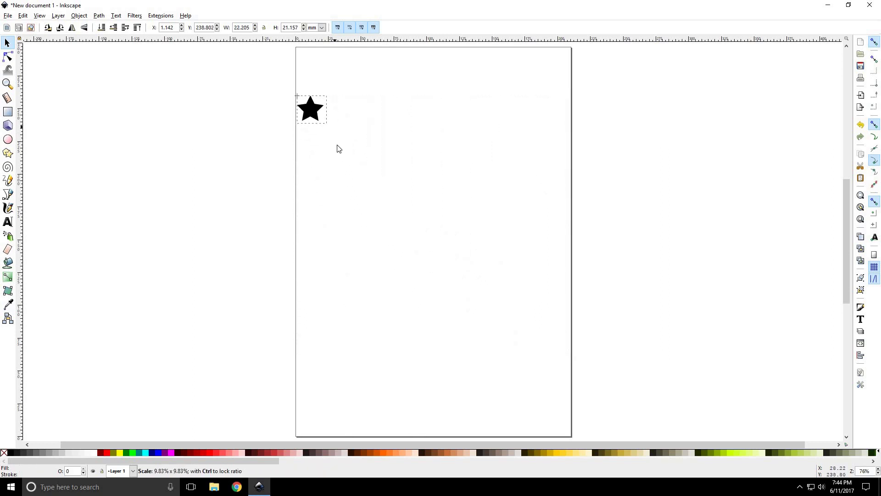
left_click(365, 195)
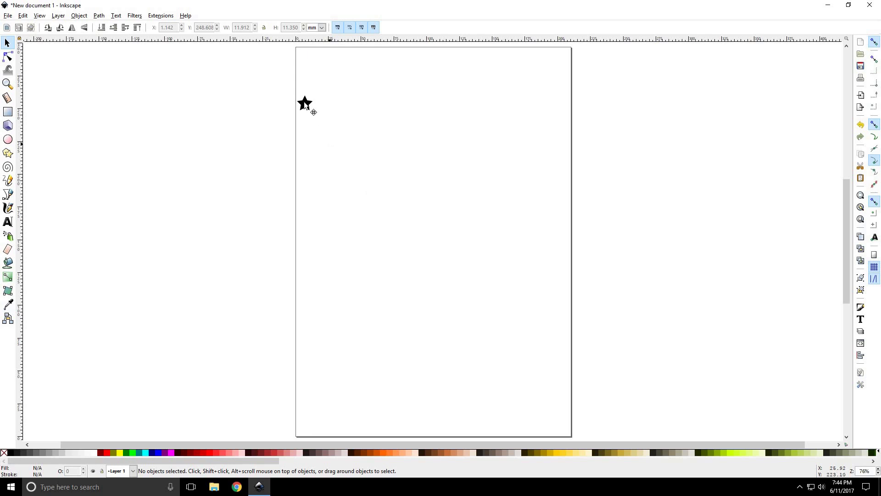
left_click(314, 112)
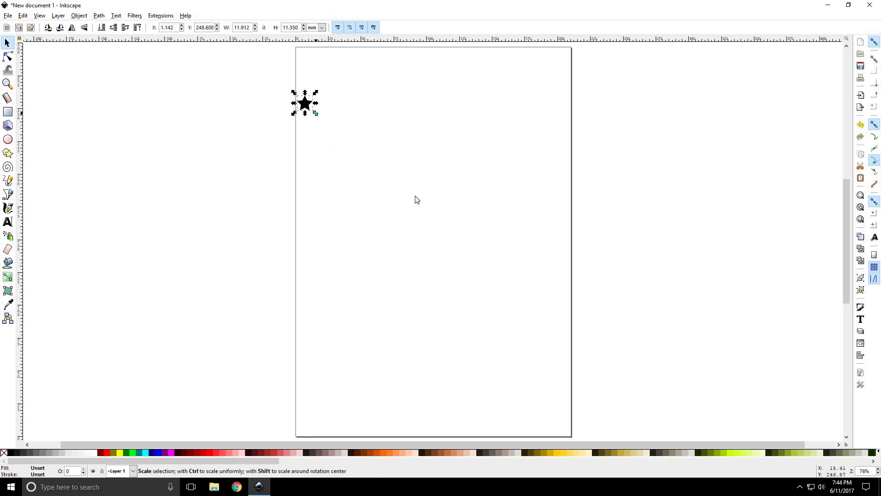
key("ctrl+z")
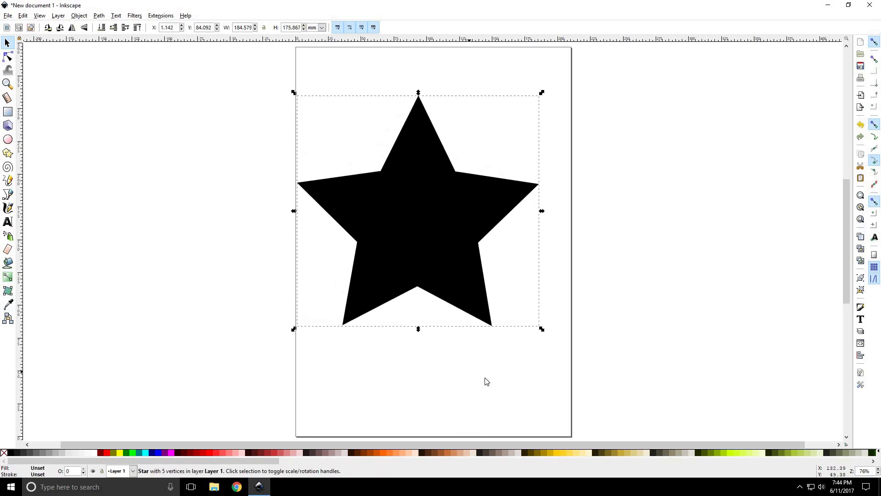
key("Escape")
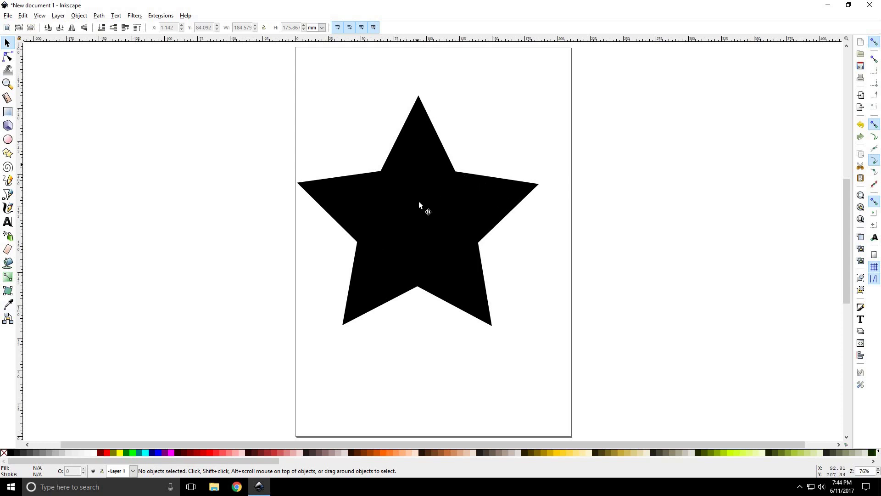
left_click_drag(419, 205, 431, 225)
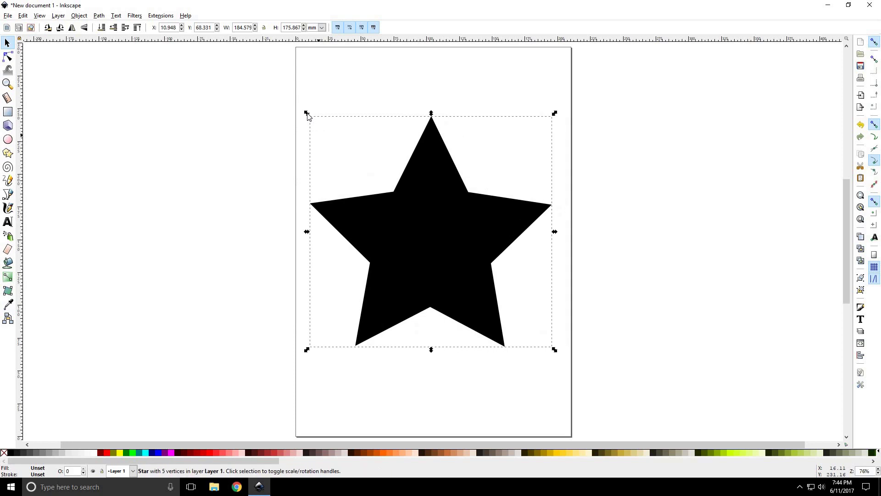
left_click_drag(308, 114, 550, 364)
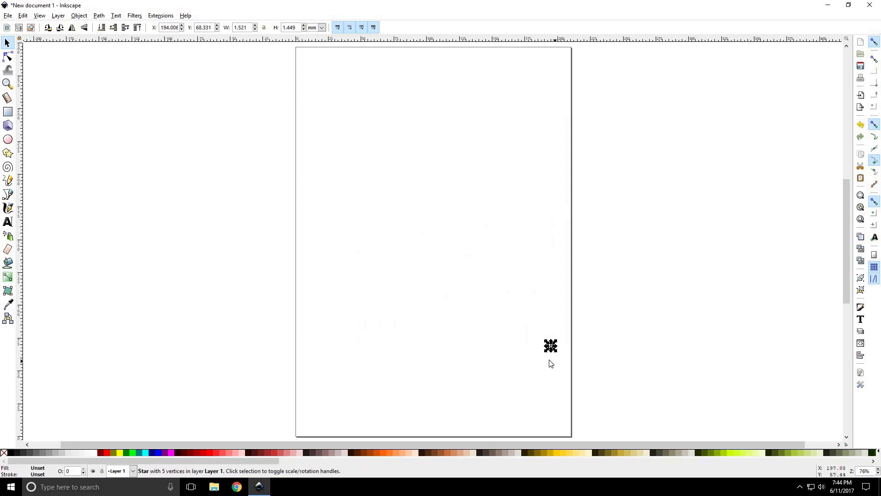
left_click(551, 363)
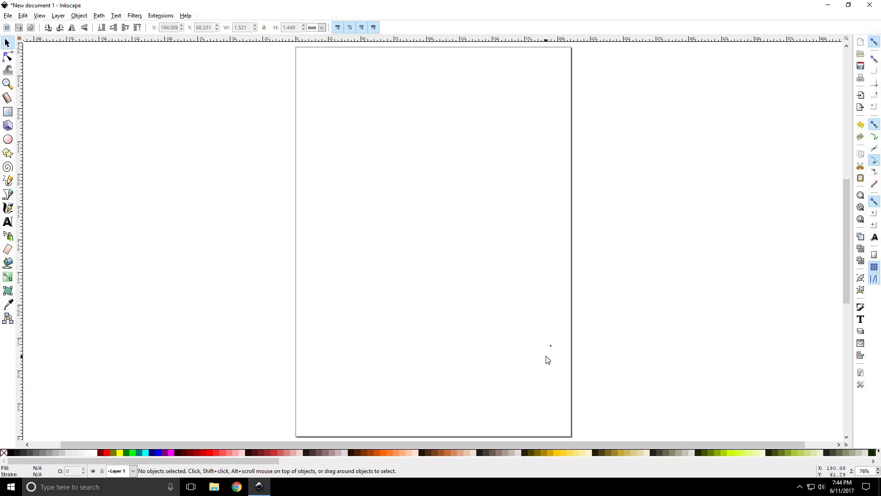
key("4")
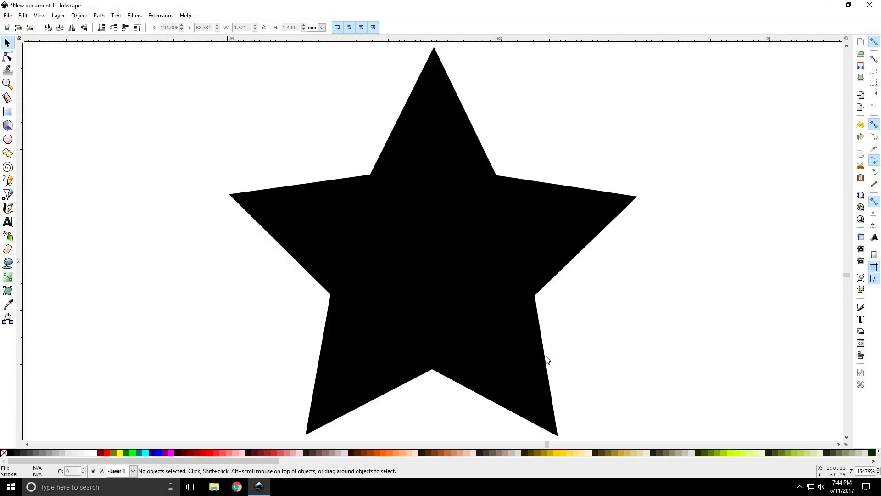
key("5")
left_click(551, 345)
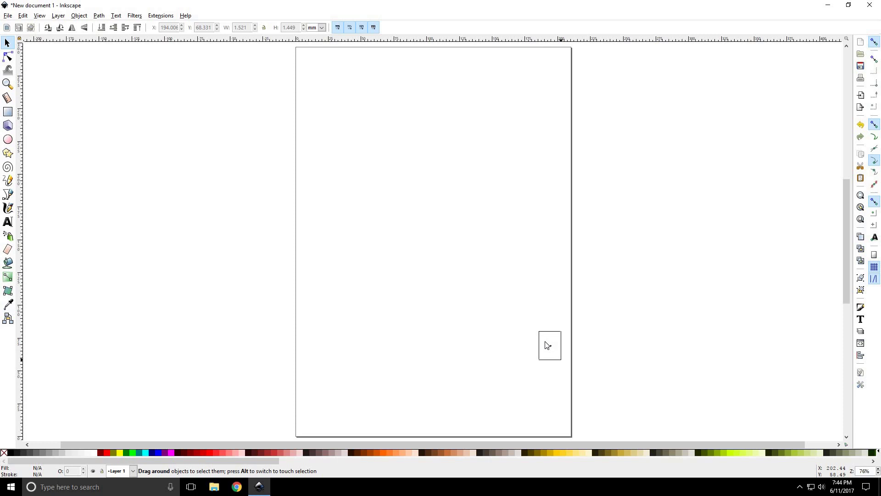
left_click_drag(546, 342, 193, 191)
key("4")
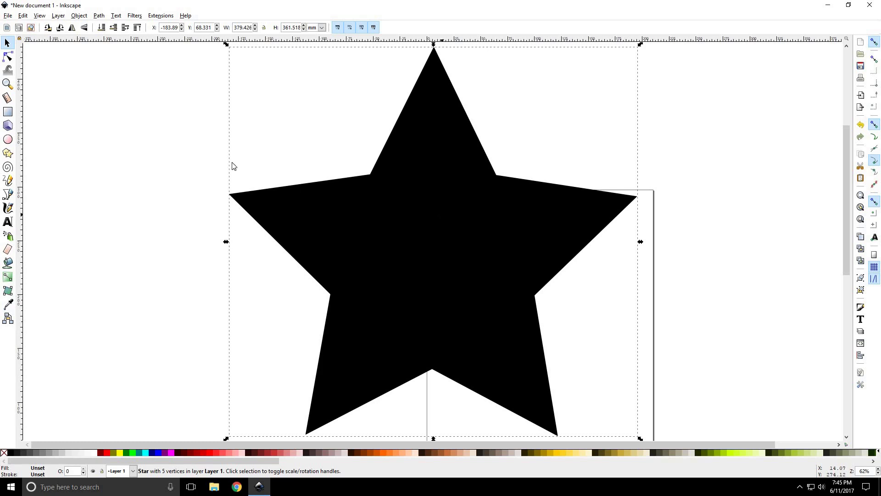
key("Delete")
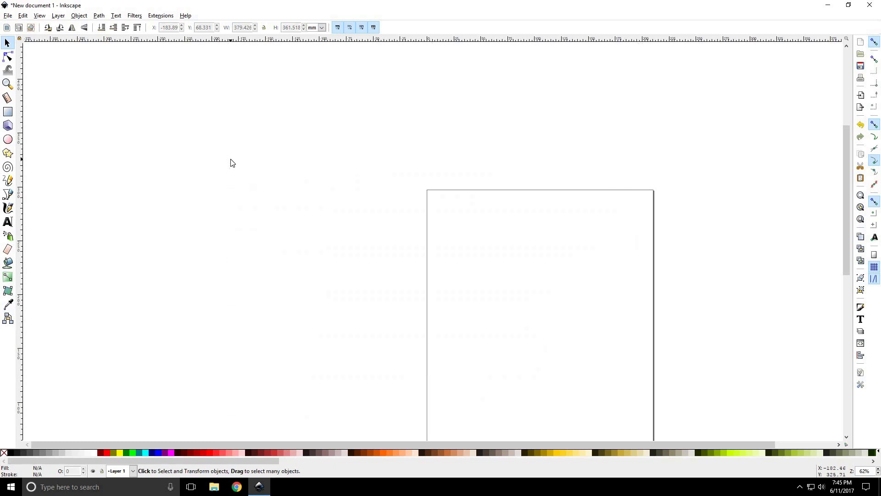
Step: Fit the whole page in the window with 5, then open the File menu
key("5")
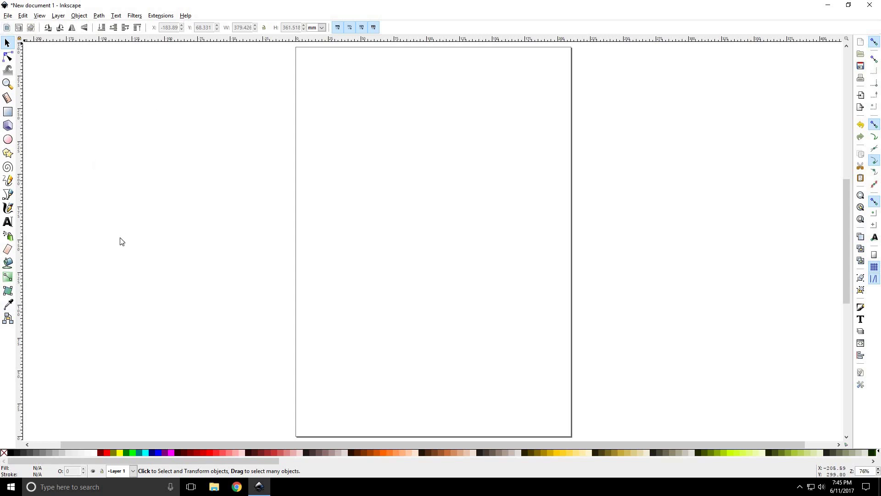
left_click(8, 16)
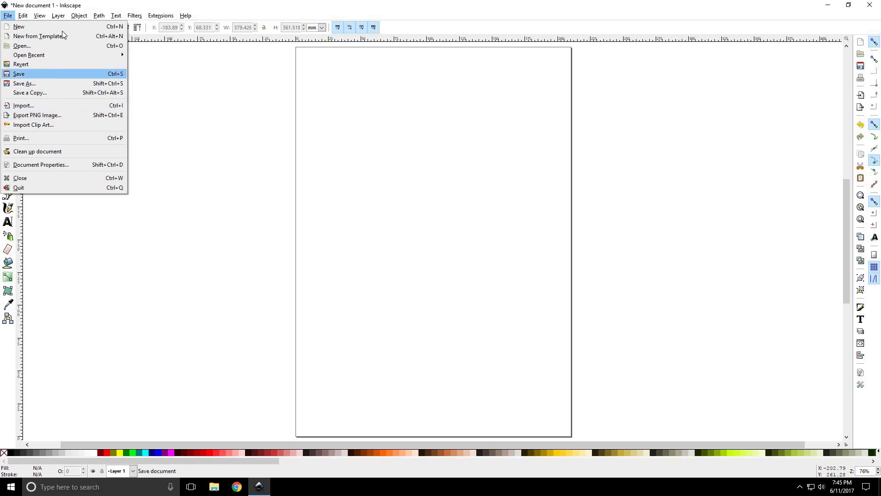
Step: Open Document Properties, expand the Viewbox section, and move the dialog further left
left_click(79, 166)
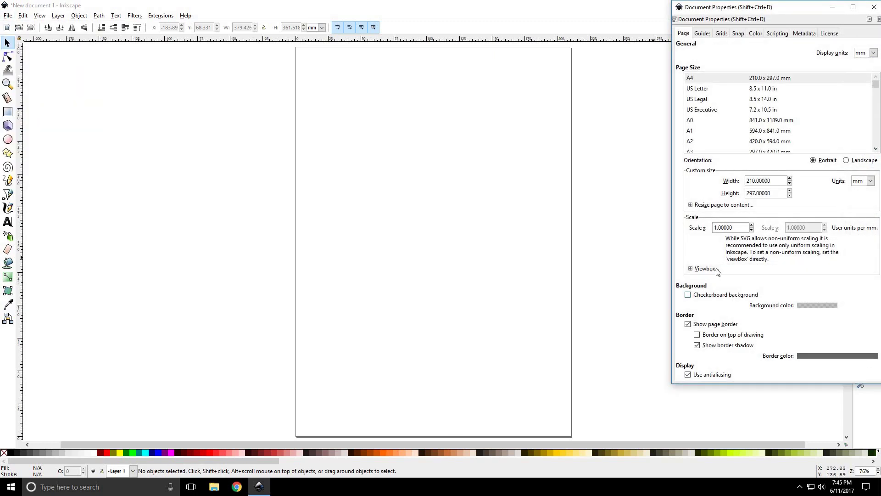
left_click(714, 270)
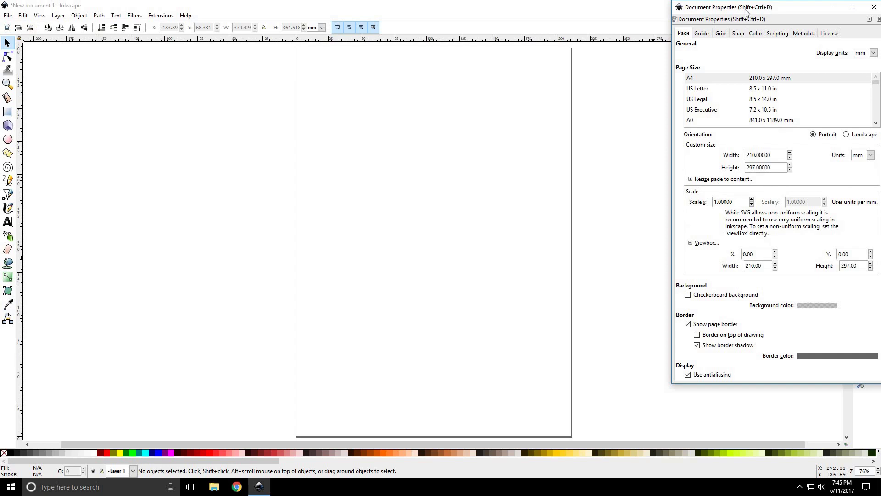
left_click_drag(698, 19, 629, 28)
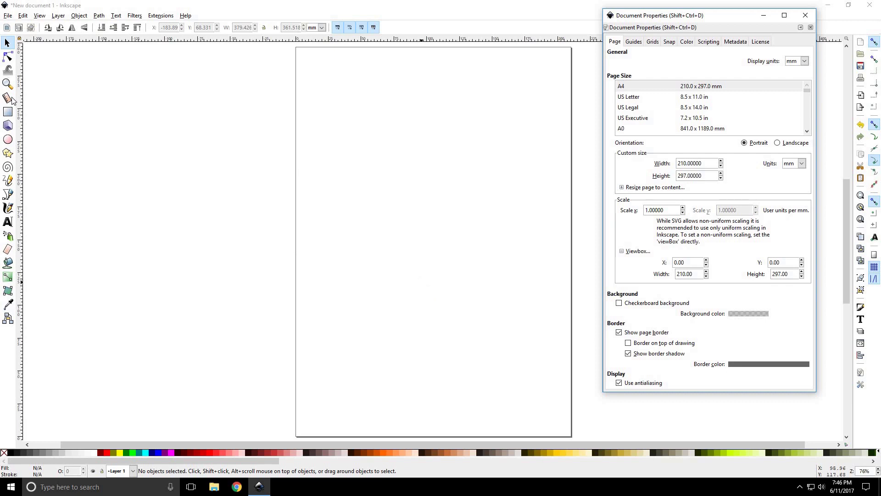
Step: Draw six black rectangles of various sizes to the left of the page
left_click(8, 111)
left_click_drag(102, 134, 54, 87)
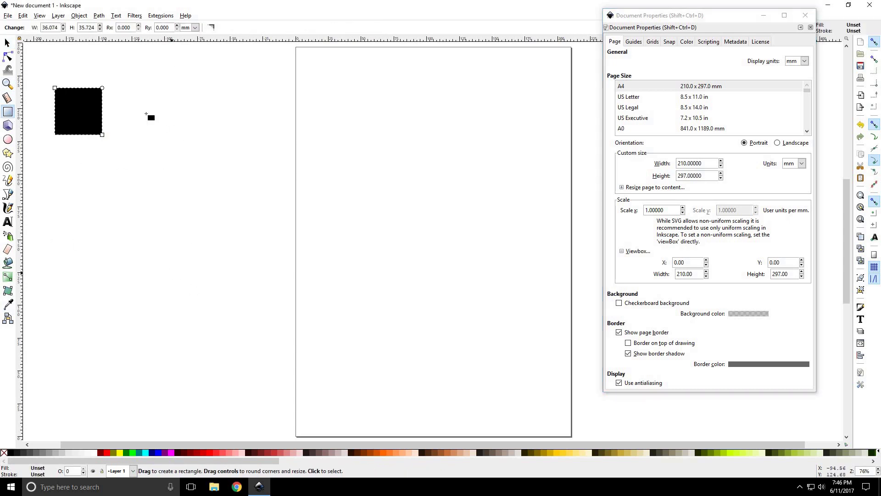
left_click_drag(149, 96, 189, 156)
left_click_drag(80, 196, 148, 279)
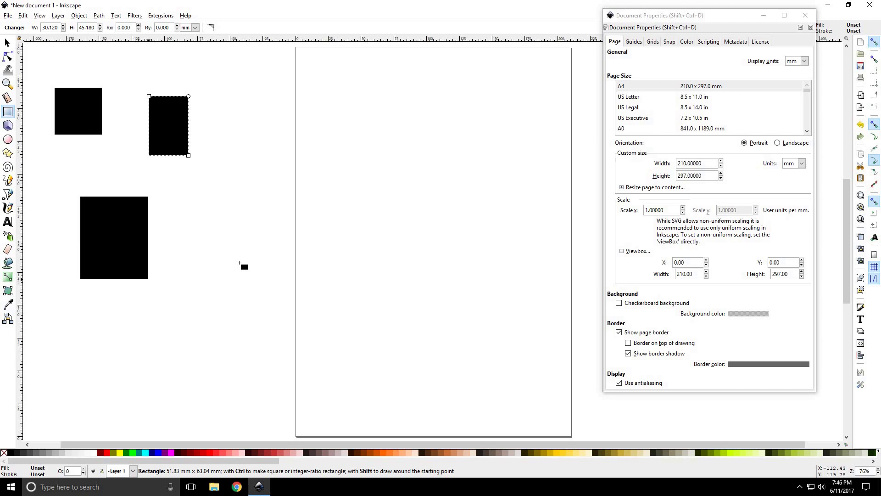
left_click_drag(194, 200, 241, 260)
left_click_drag(71, 326, 132, 377)
left_click_drag(190, 308, 211, 332)
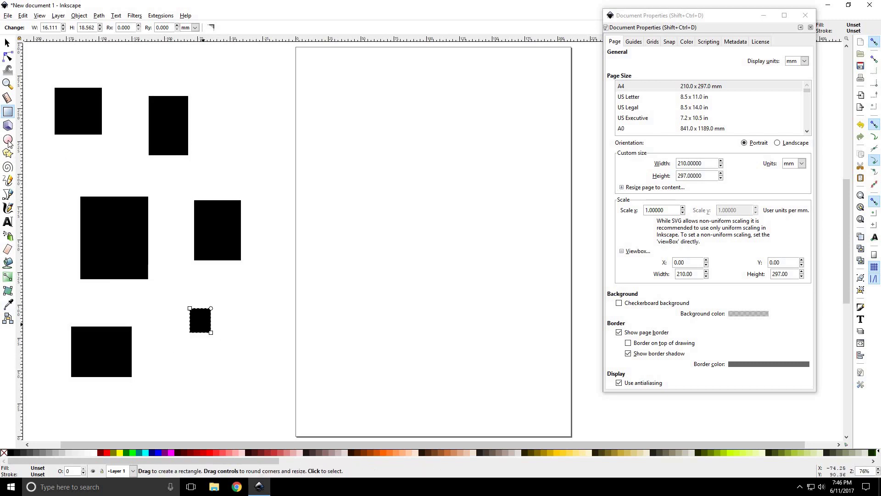
Step: Draw an ellipse, fill it light red, and place it inside the large black rectangle
left_click(8, 139)
left_click_drag(97, 167, 150, 202)
left_click(127, 186)
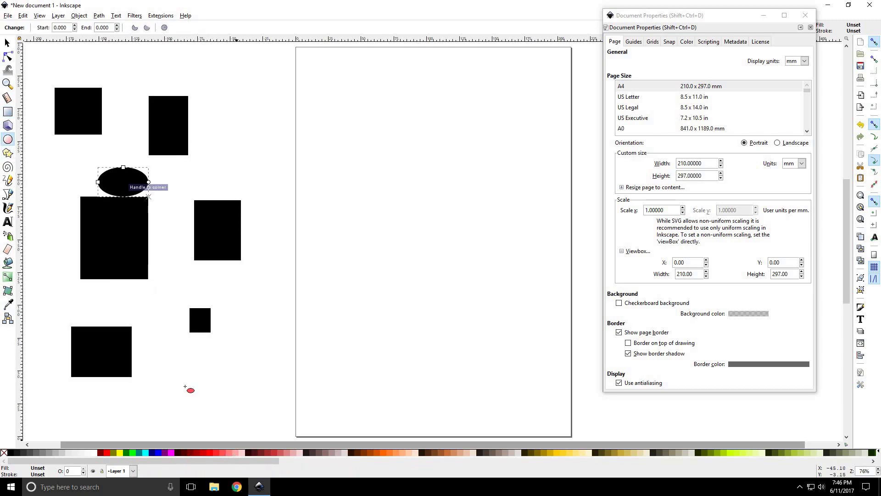
left_click(225, 453)
key("s")
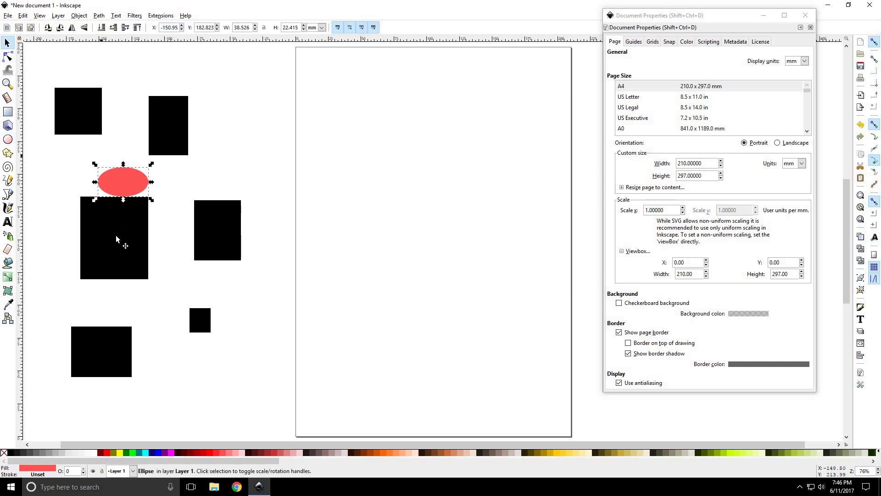
left_click_drag(121, 182, 115, 232)
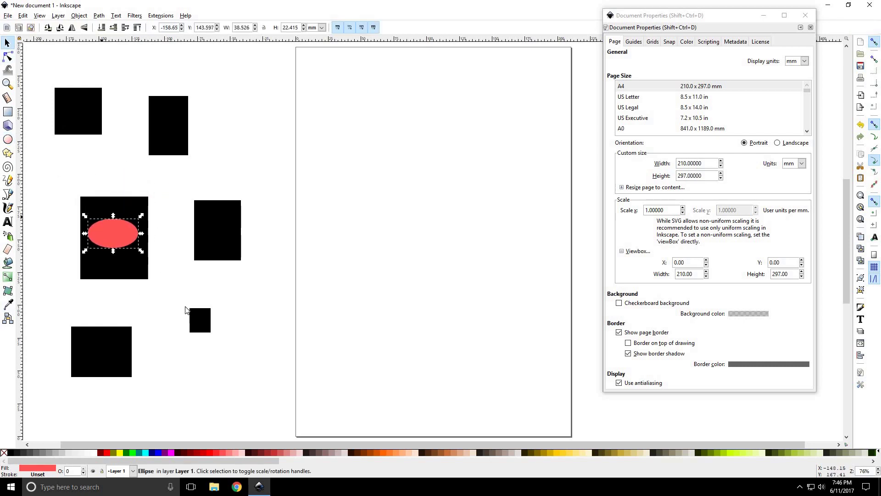
Step: Move the rectangle and ellipse onto the page and back, then delete all shapes
left_click_drag(55, 176, 186, 307)
left_click_drag(118, 263, 364, 165)
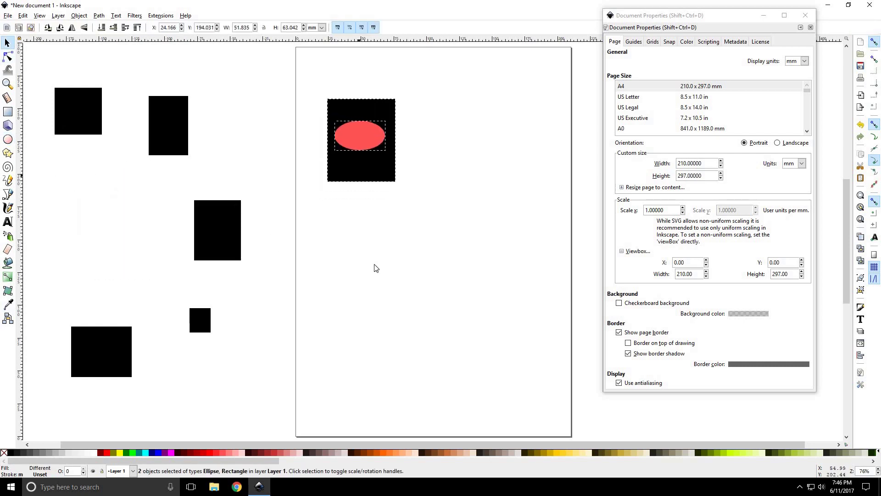
left_click(409, 279)
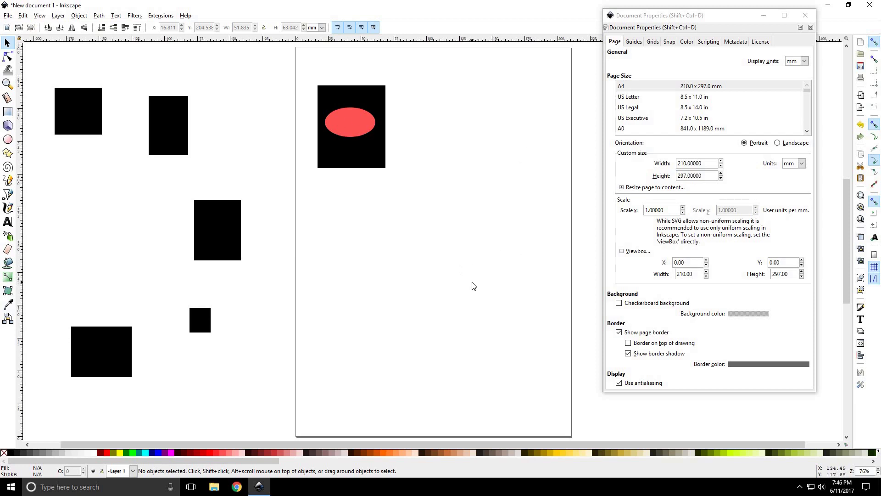
left_click_drag(430, 212, 303, 80)
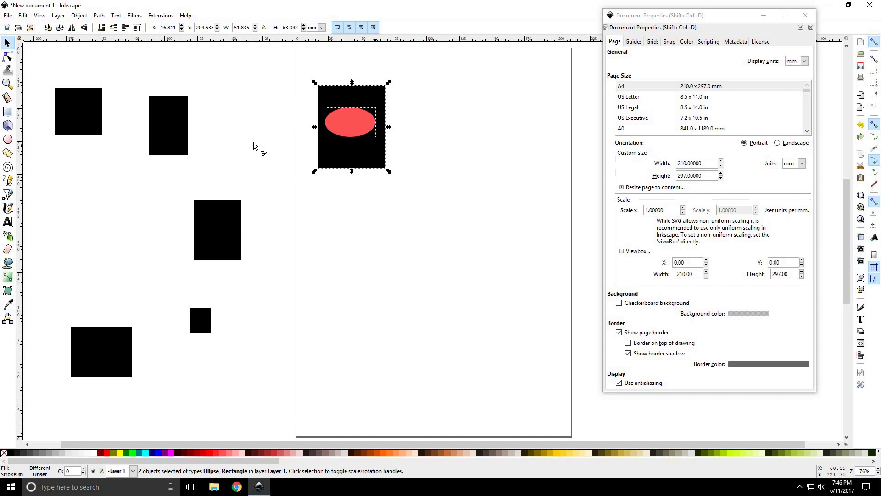
left_click_drag(255, 146, 137, 141)
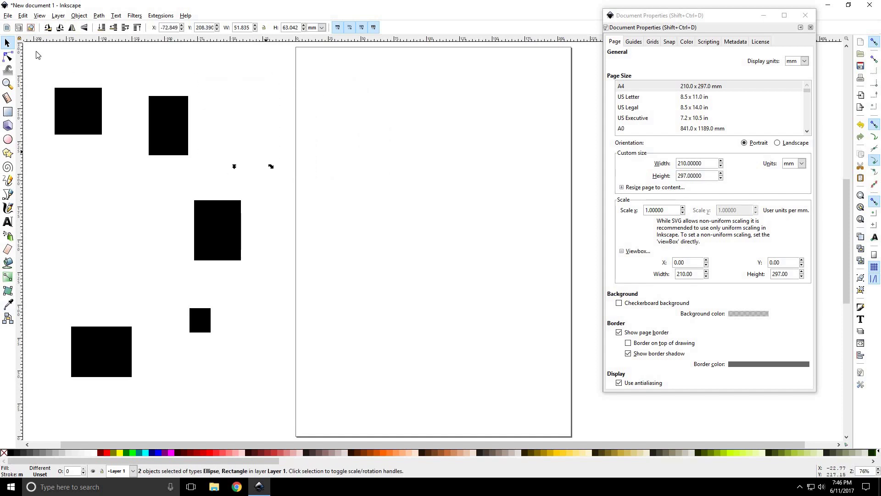
left_click_drag(38, 55, 370, 350)
key("Delete")
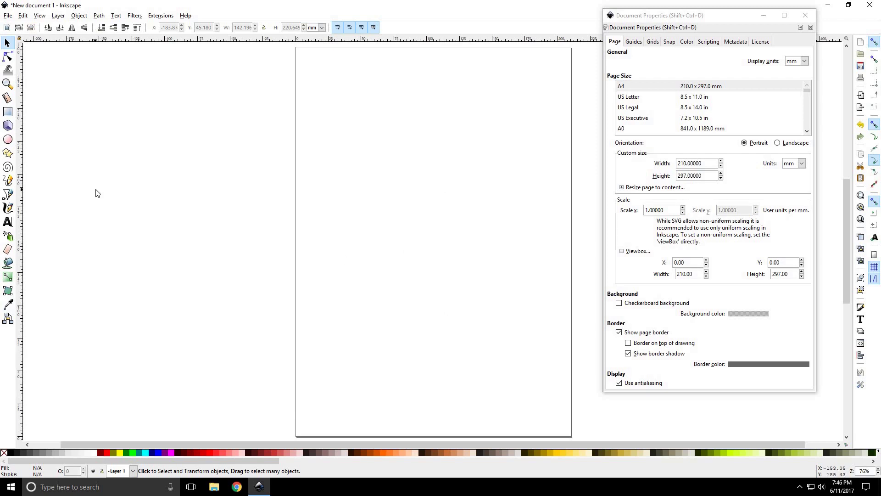
Step: Draw two overlapping red rectangles and a small magenta rectangle near the top
left_click(8, 112)
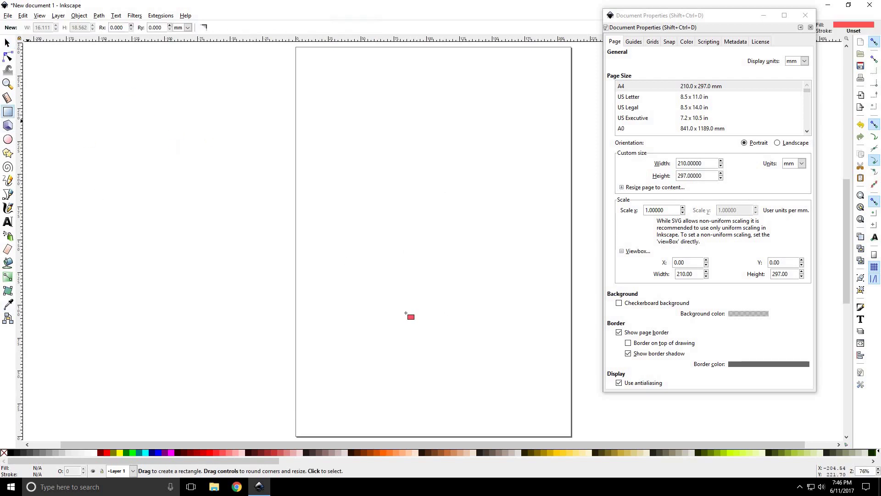
left_click_drag(405, 314, 125, 88)
left_click_drag(65, 402, 264, 199)
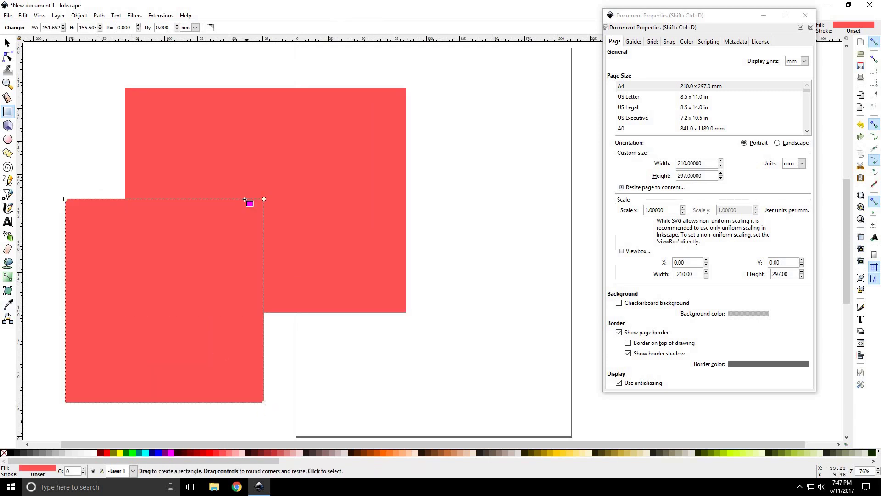
left_click_drag(171, 74, 230, 138)
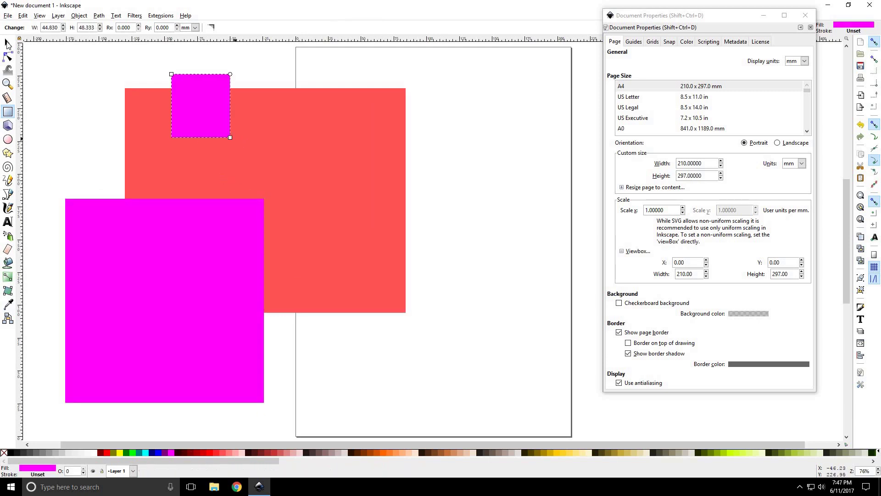
Step: Shrink the three rectangles onto the page, then delete them
left_click(8, 43)
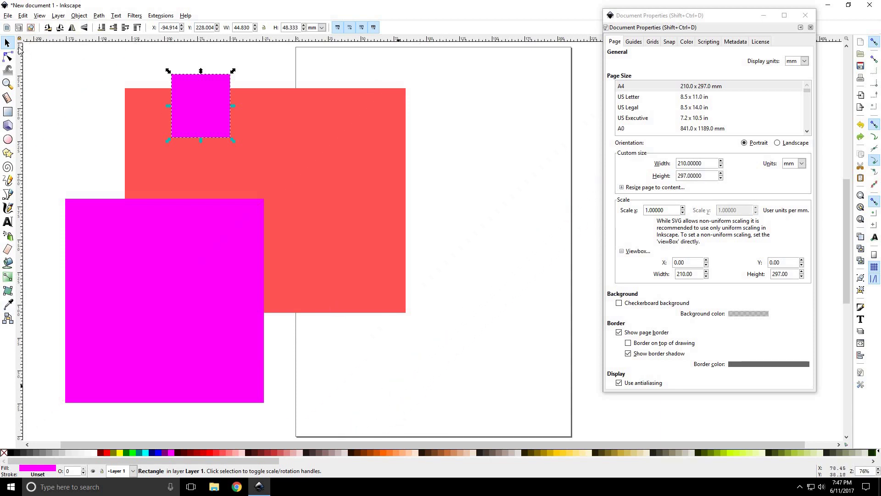
left_click_drag(38, 54, 151, 158)
left_click_drag(110, 119, 449, 314)
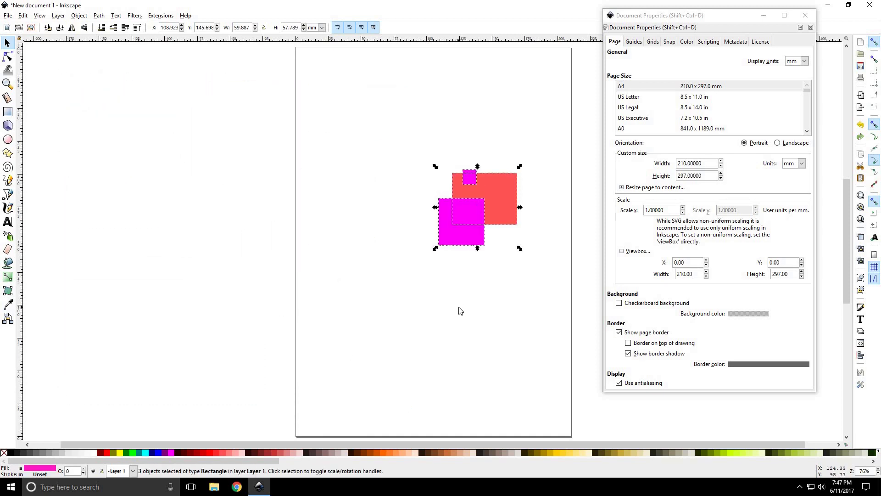
key("Delete")
left_click(7, 84)
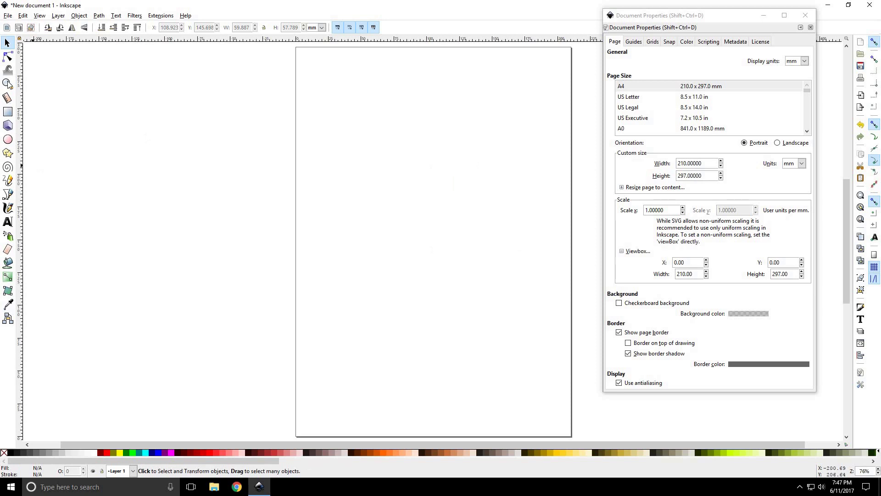
Step: Zoom in on the page and draw four magenta five-pointed stars
left_click(335, 173)
left_click(375, 202)
left_click(203, 167)
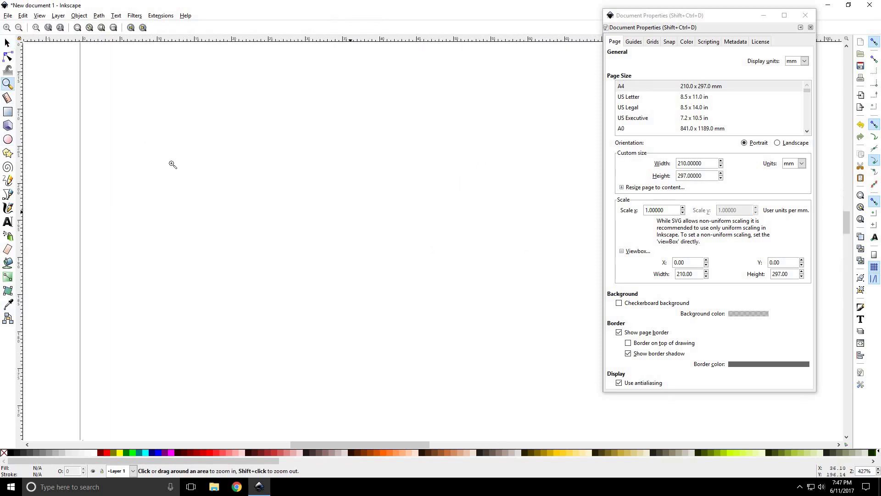
left_click(144, 161)
left_click(8, 153)
left_click_drag(199, 120, 273, 214)
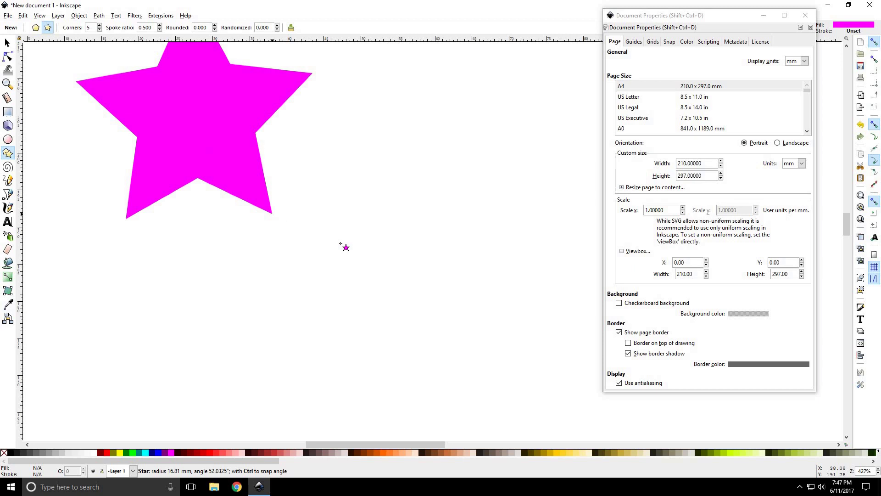
scroll(183, 148, "up", 6)
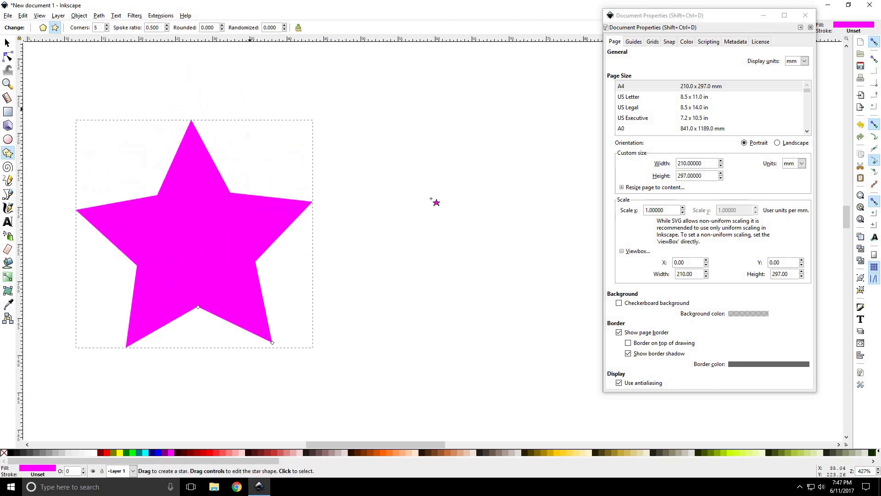
left_click_drag(235, 117, 328, 168)
left_click_drag(406, 137, 404, 77)
left_click_drag(317, 285, 373, 335)
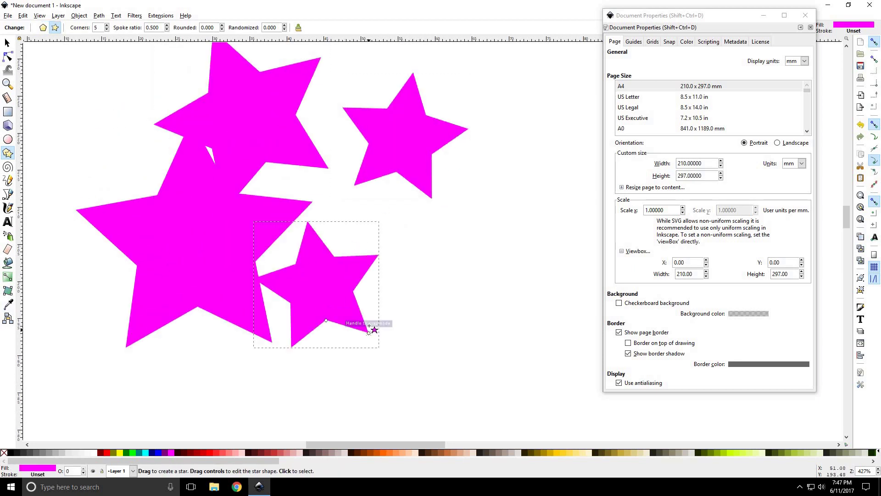
Step: Fit the page in view, then select and delete all four stars
key("5")
left_click(8, 45)
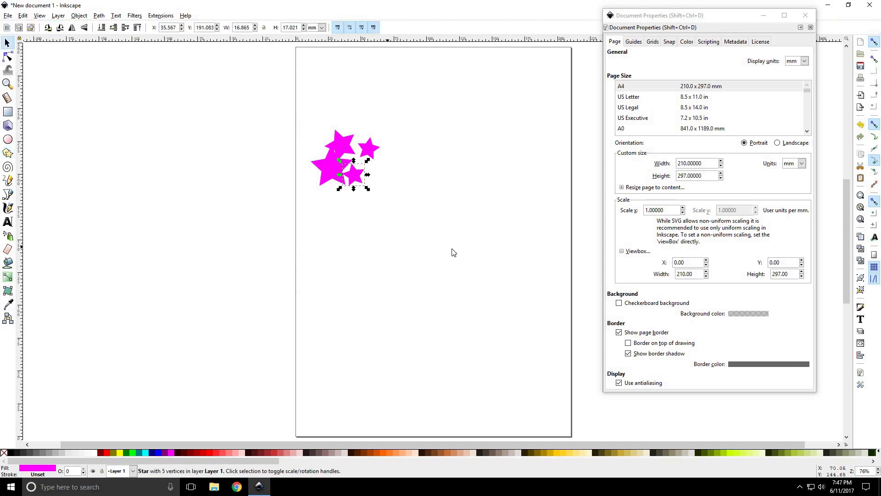
left_click_drag(453, 252, 249, 119)
key("Delete")
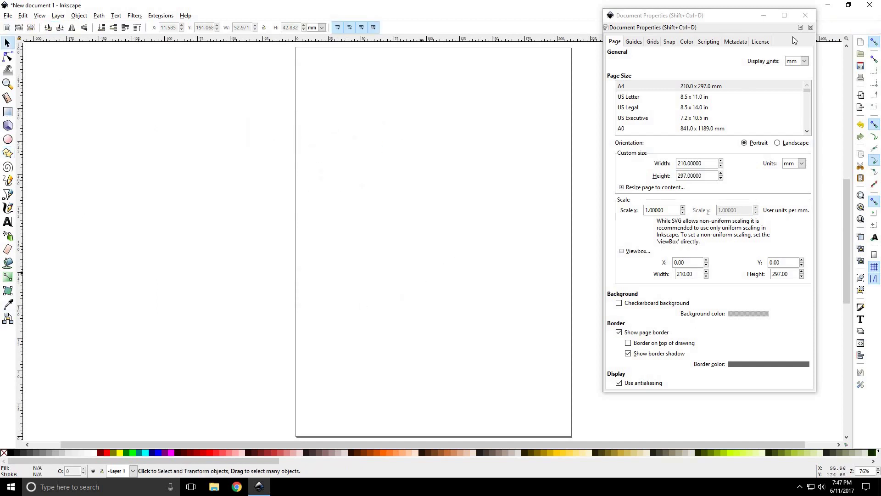
left_click(805, 16)
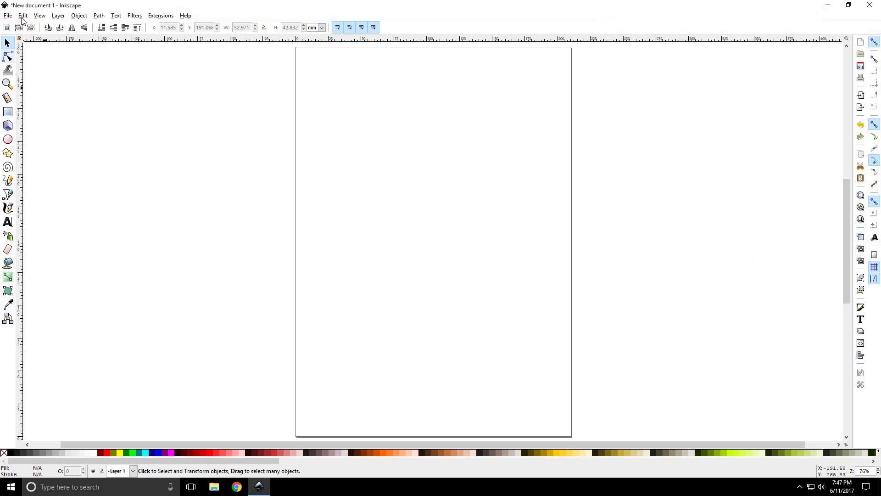
left_click(24, 17)
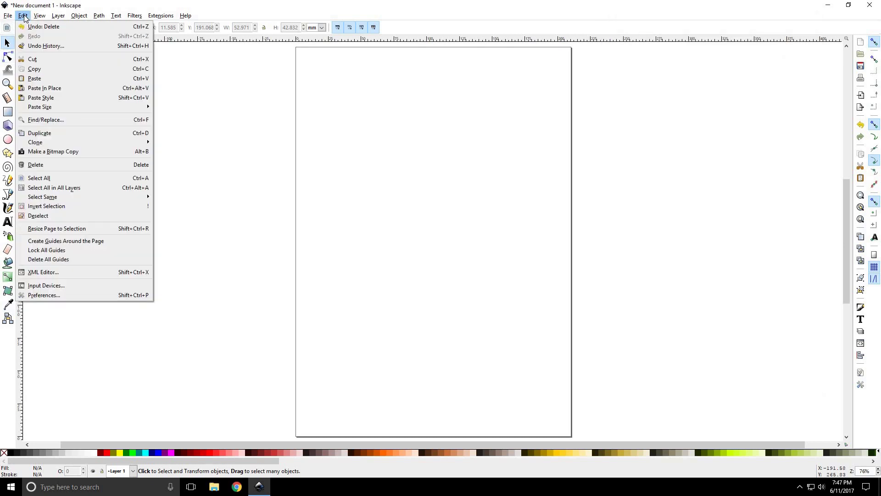
left_click(67, 28)
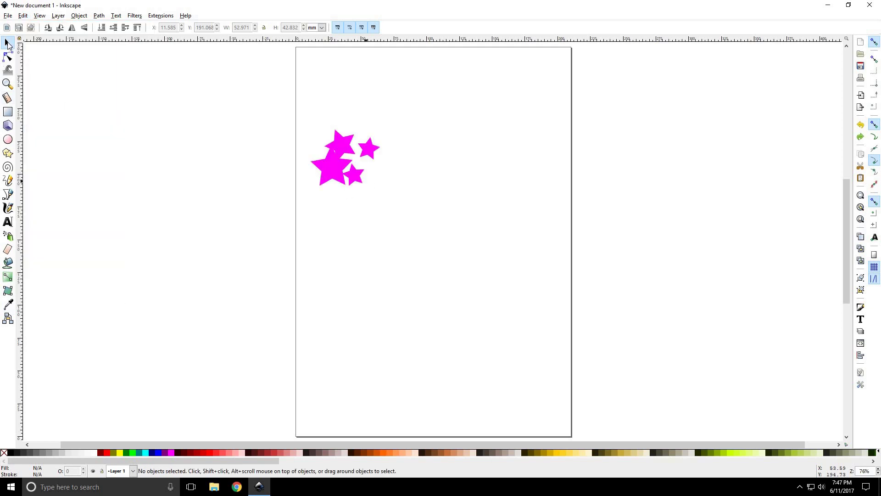
left_click_drag(332, 174, 367, 236)
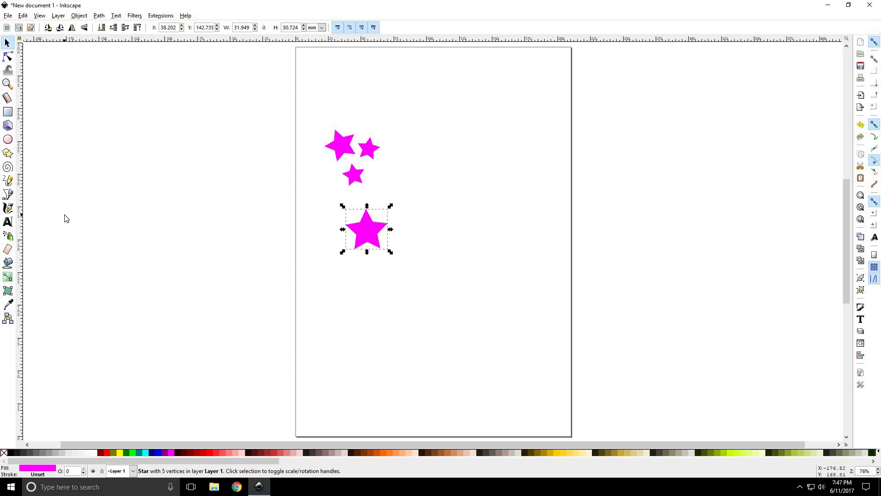
key("Delete")
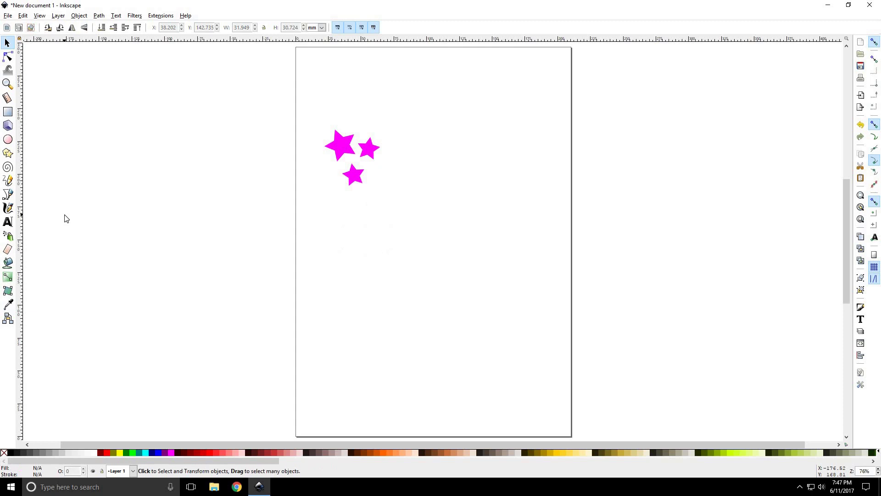
key("ctrl+z")
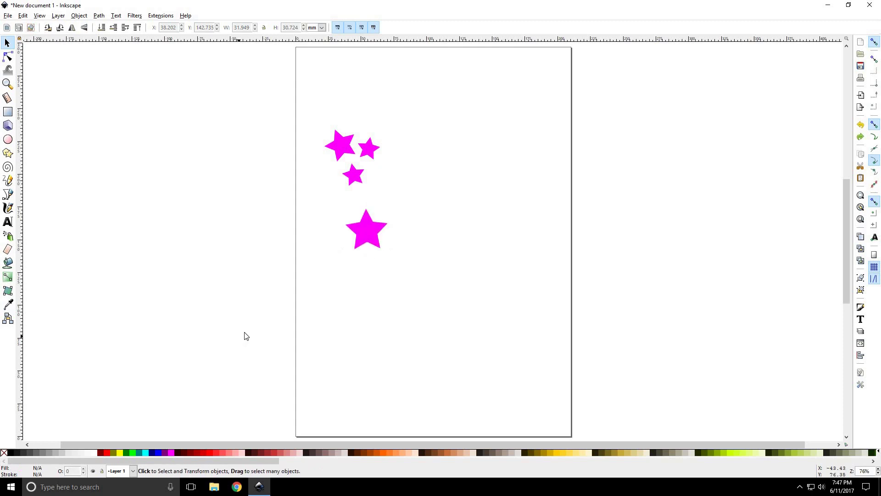
key("ctrl+shift+z")
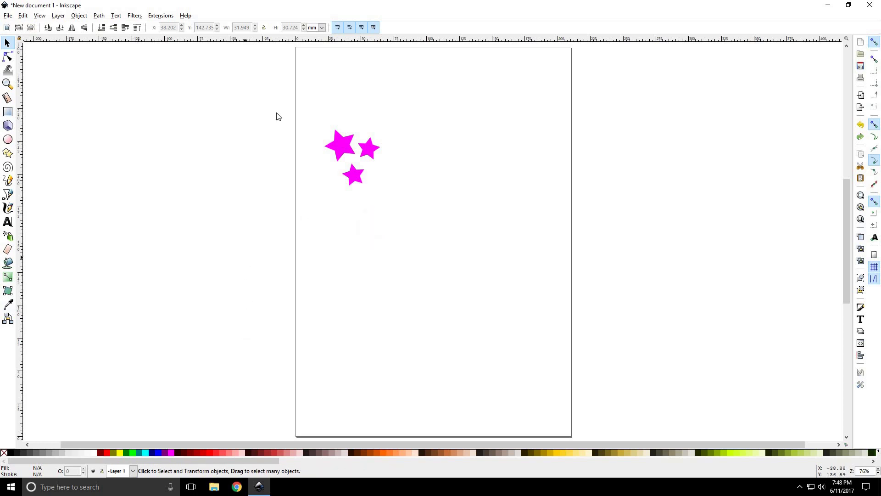
left_click_drag(231, 94, 392, 188)
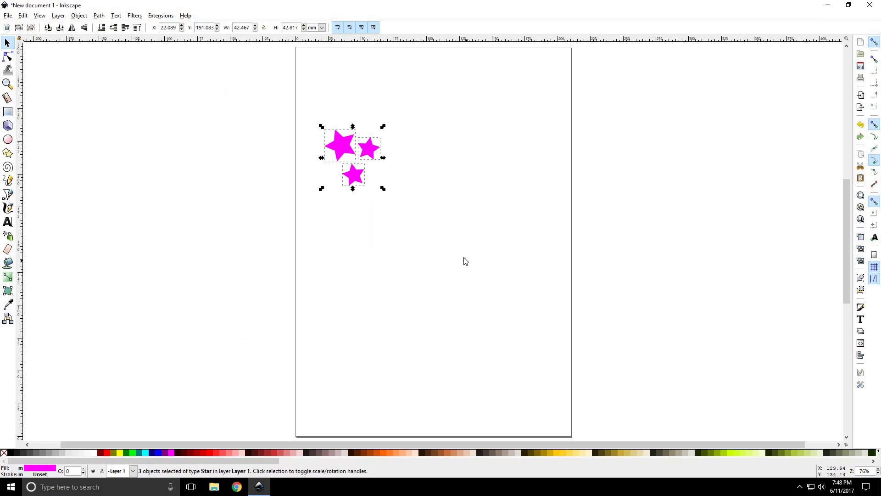
key("Delete")
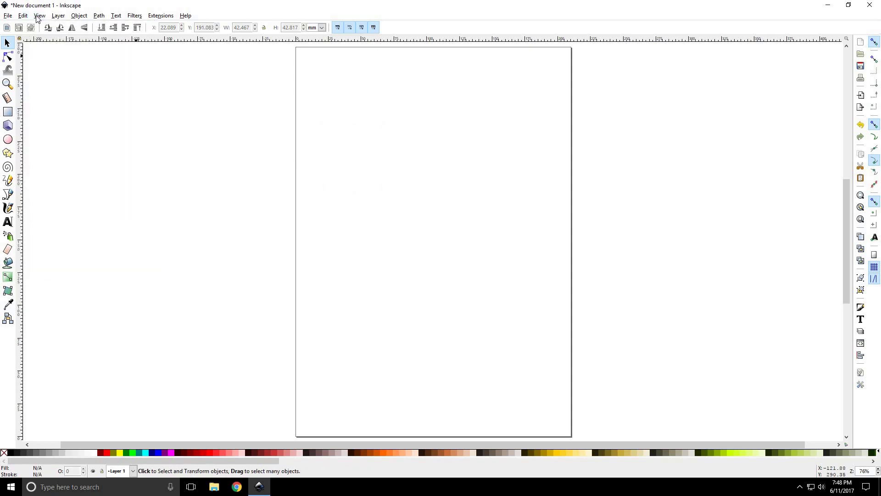
Step: Show the page grid, draw a small magenta rectangle at the upper left, and add a guide line
left_click(39, 16)
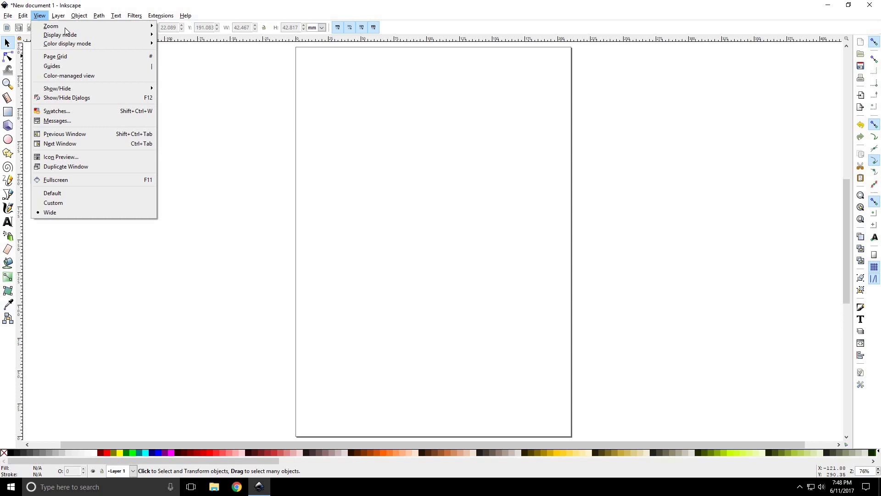
mouse_move(66, 30)
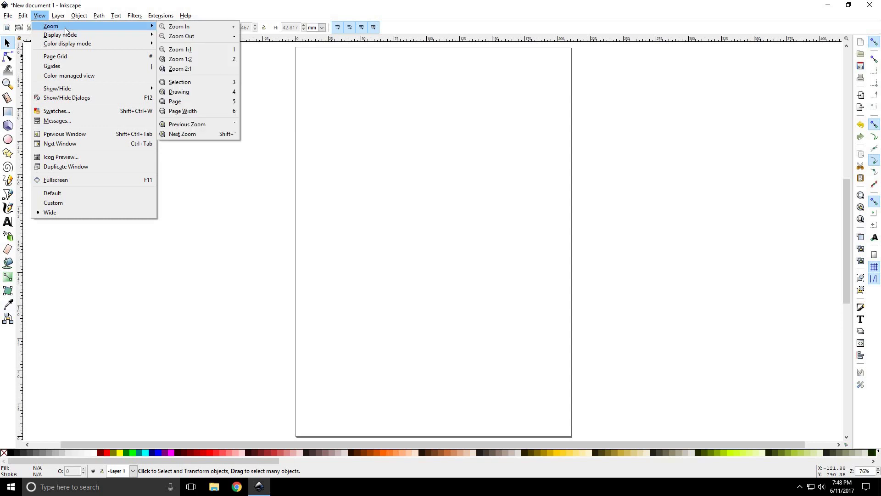
left_click(75, 57)
left_click(8, 112)
mouse_move(339, 123)
left_mouse_down()
mouse_move(332, 119)
mouse_move(365, 172)
left_mouse_up()
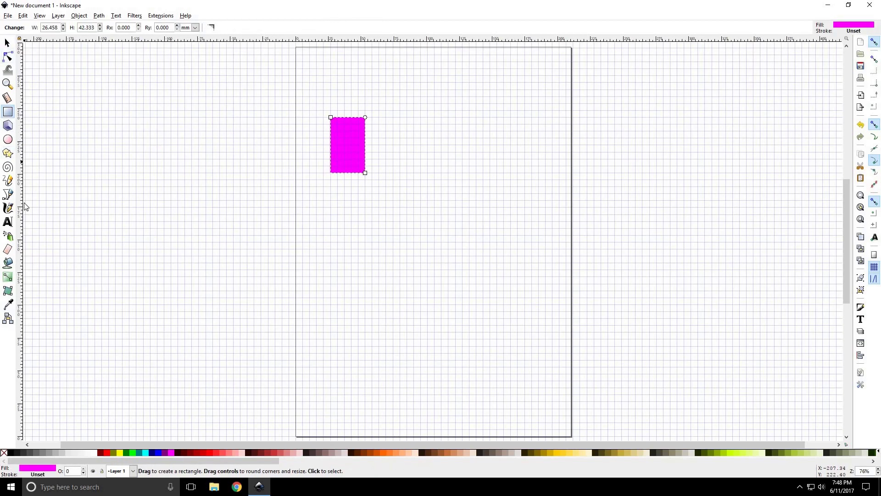
key("s")
left_click_drag(20, 205, 476, 249)
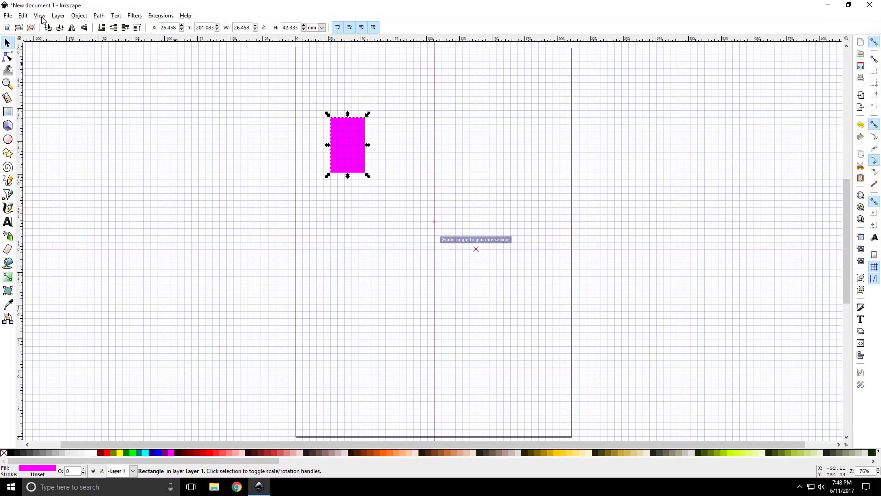
Step: Hide the page grid and the guide lines from the View menu
left_click(40, 15)
left_click(49, 56)
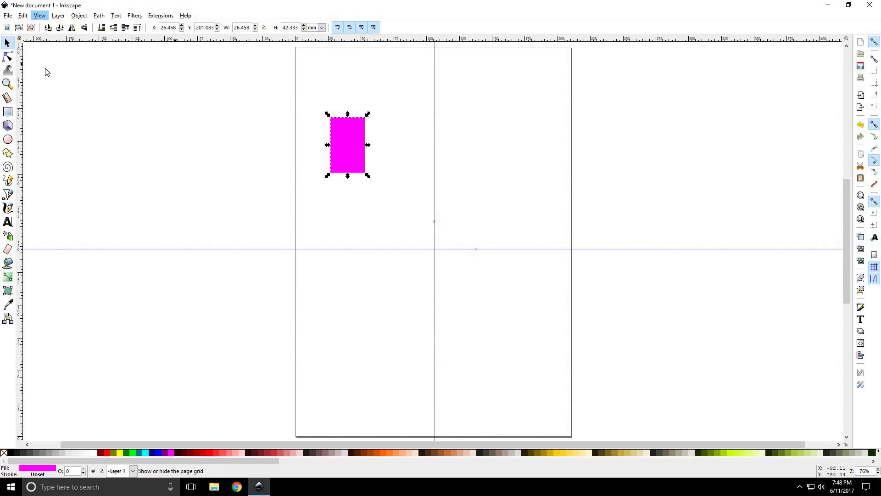
left_click(40, 16)
left_click(48, 65)
left_click(41, 16)
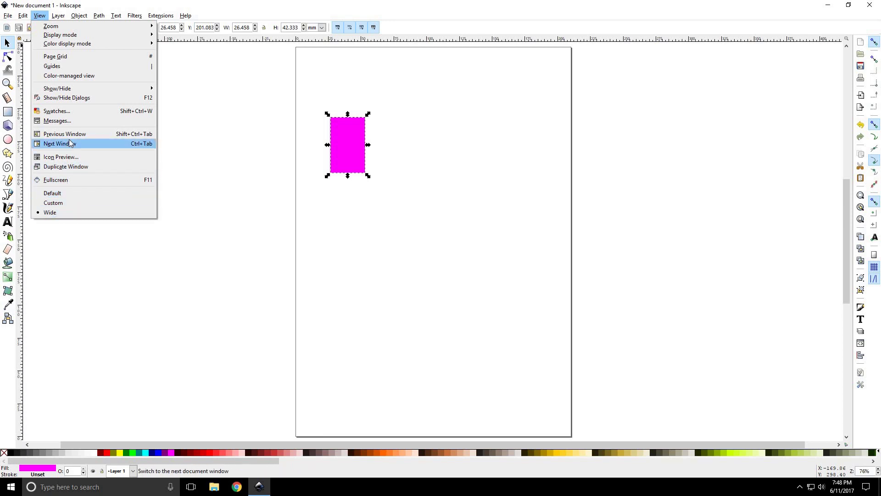
mouse_move(58, 20)
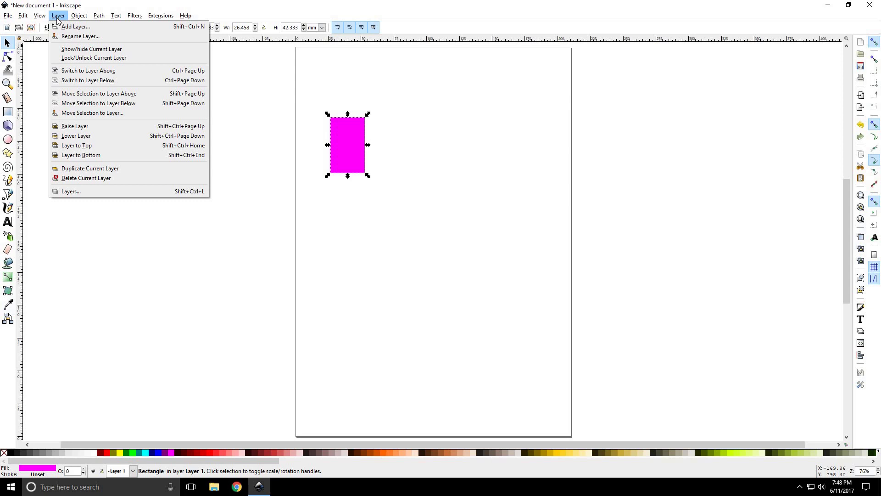
Step: Delete the magenta rectangle and draw a magenta five-pointed star on the page
left_click(79, 17)
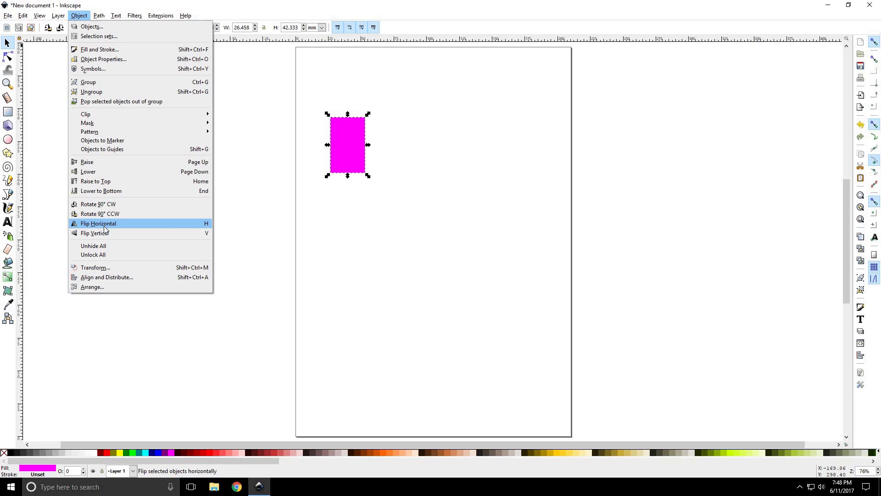
left_click(79, 15)
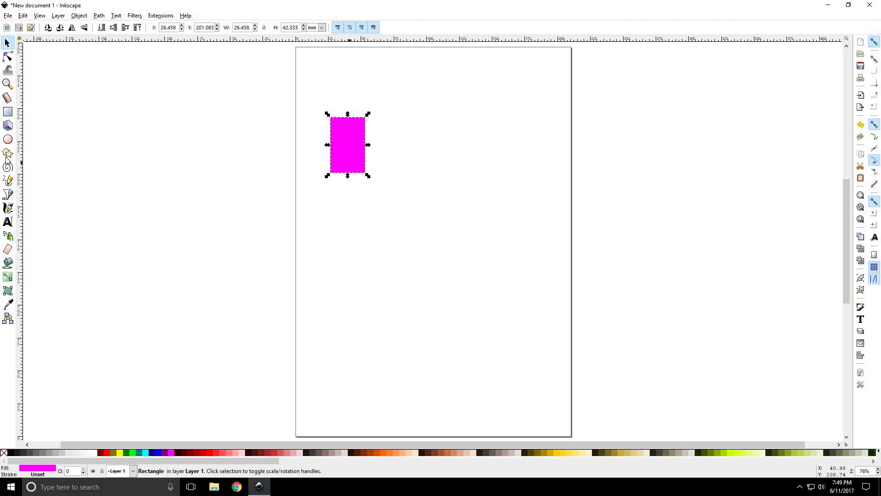
key("Delete")
key("shift+F9")
left_click_drag(382, 178, 416, 229)
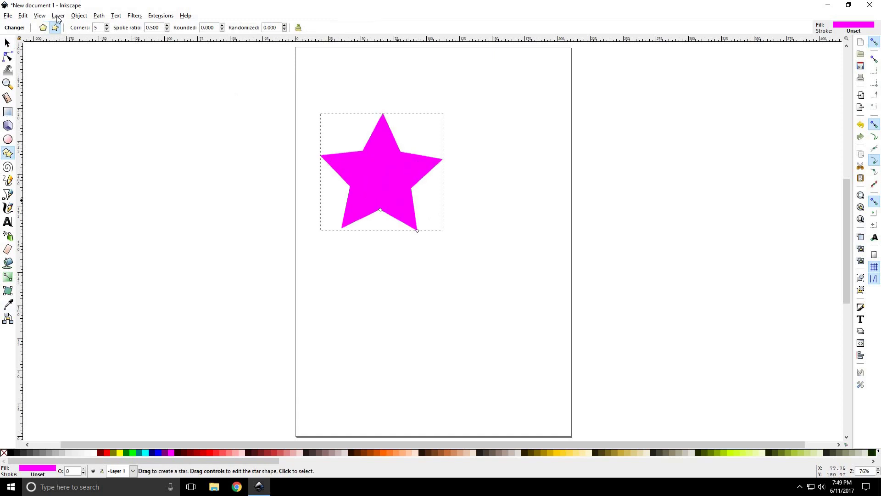
Step: Rotate the star 90° clockwise, flip it vertically, and turn it into a pentagon
left_click(80, 16)
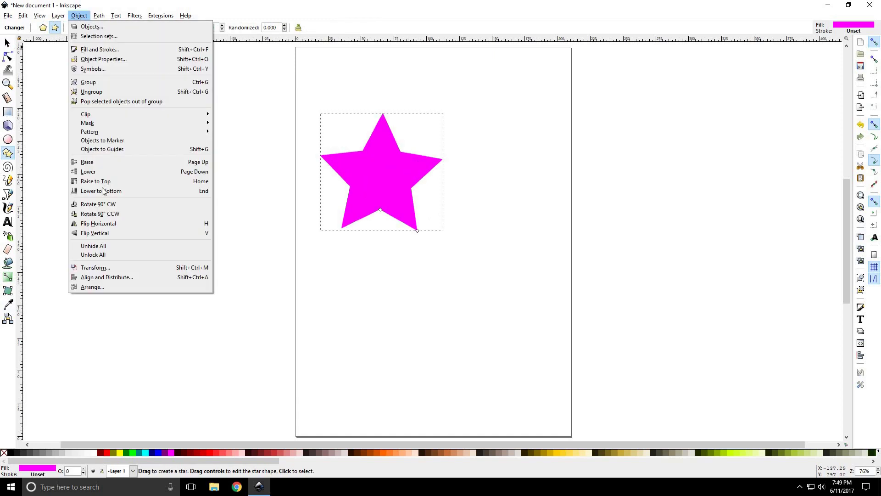
left_click(99, 204)
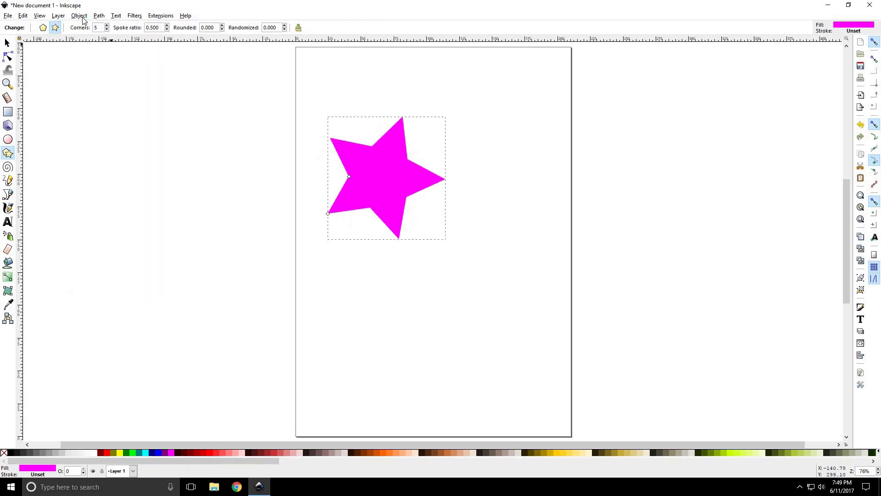
left_click(80, 19)
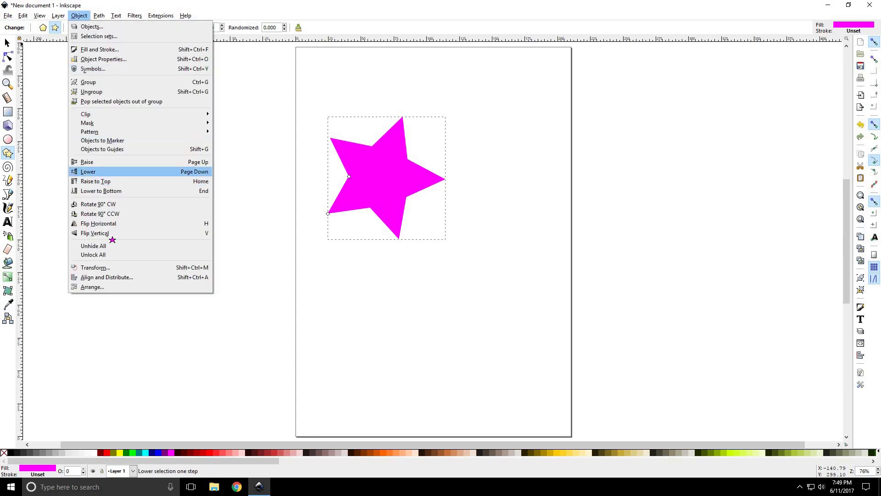
key("Return")
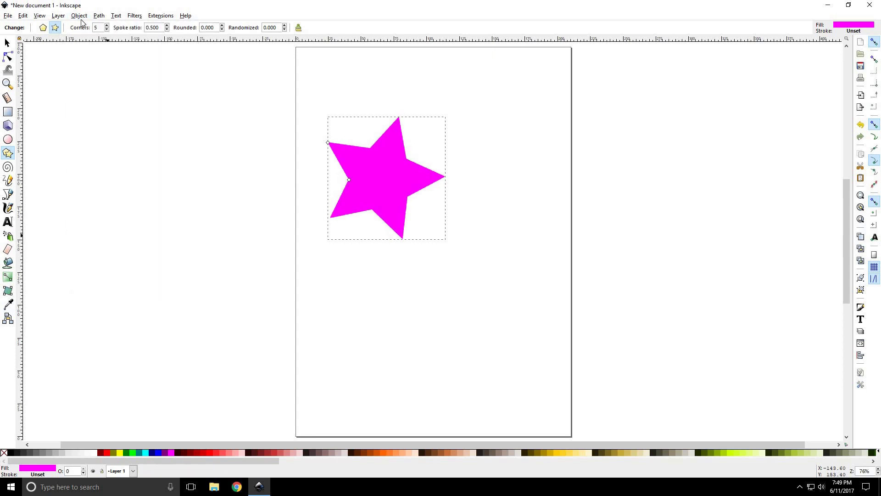
left_click(44, 28)
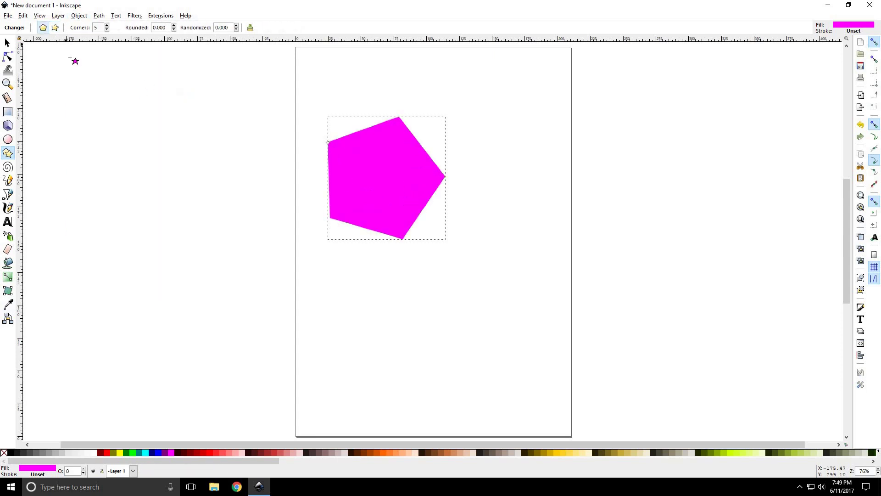
Step: Draw a magenta circle below-right of the pentagon and move both shapes up-left
left_click(59, 15)
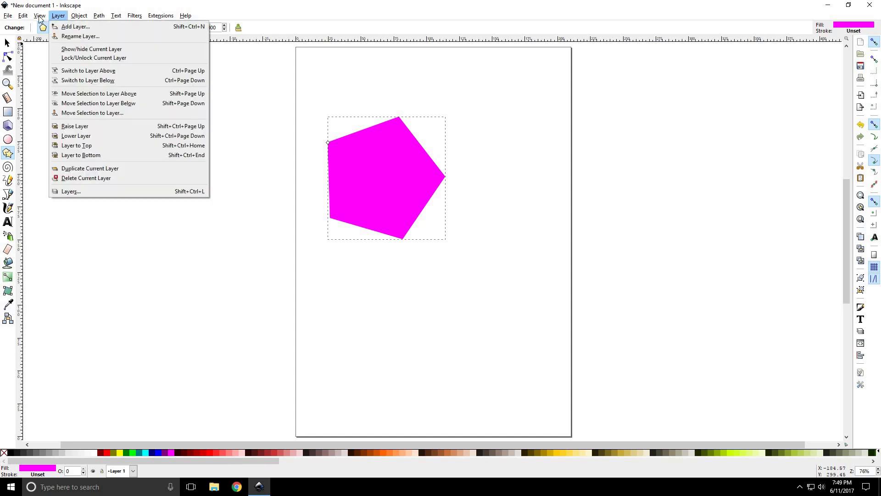
left_click(9, 145)
left_click(9, 141)
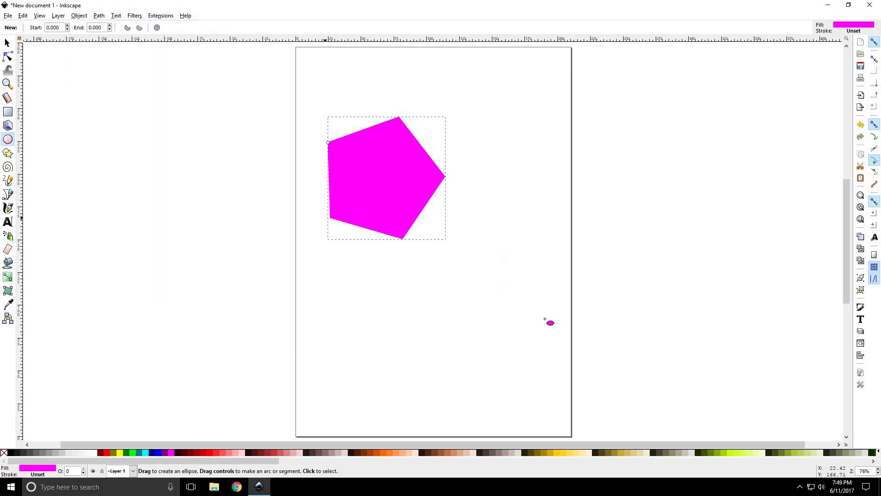
mouse_move(491, 278)
left_mouse_down()
mouse_move(462, 231)
mouse_move(551, 322)
left_mouse_up()
key("s")
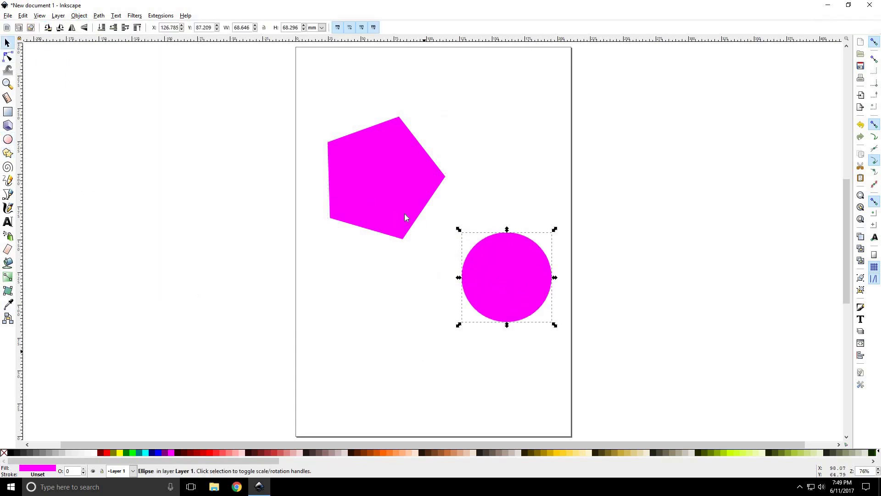
left_click_drag(405, 215, 383, 186)
left_click_drag(507, 277, 487, 222)
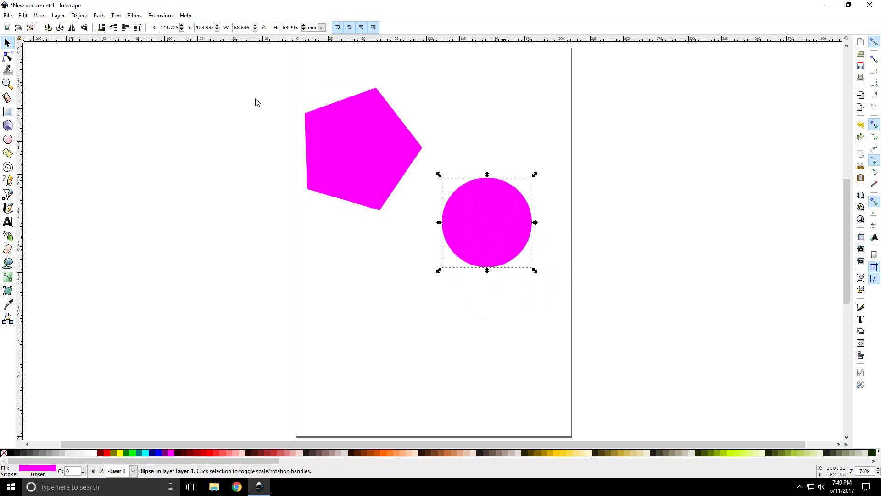
Step: Group the pentagon and circle, shift the group slightly, then ungroup them again
left_click(229, 67)
left_click_drag(211, 58, 628, 340)
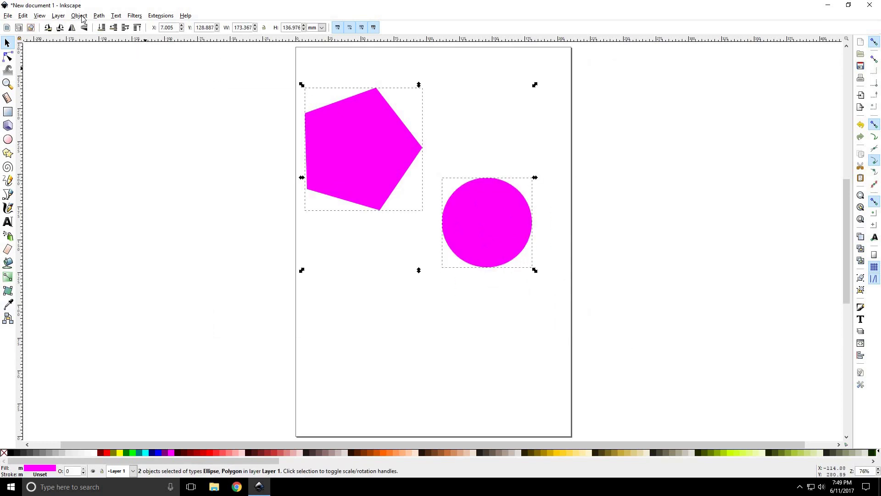
left_click(79, 15)
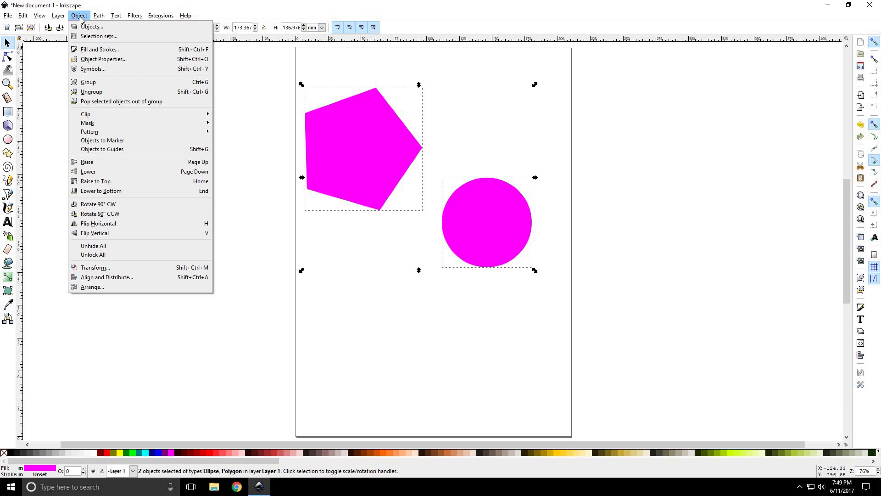
left_click(89, 85)
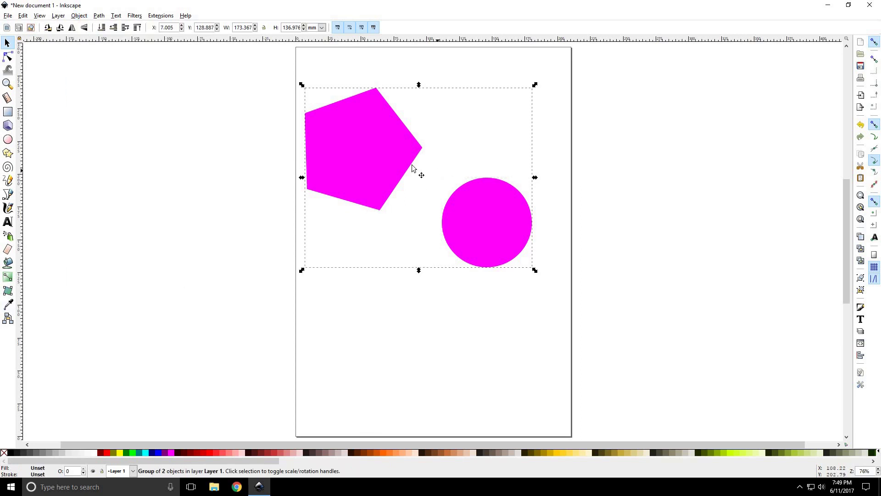
left_click_drag(487, 250, 362, 141)
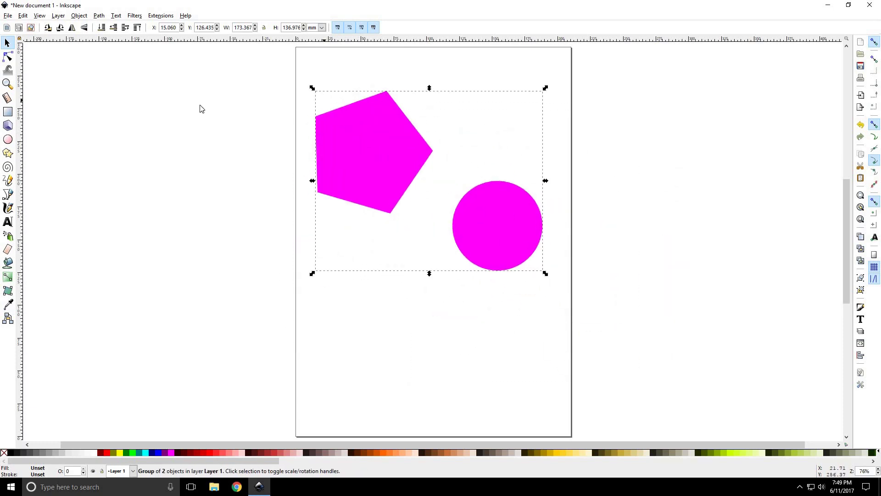
left_click(79, 16)
left_click(92, 91)
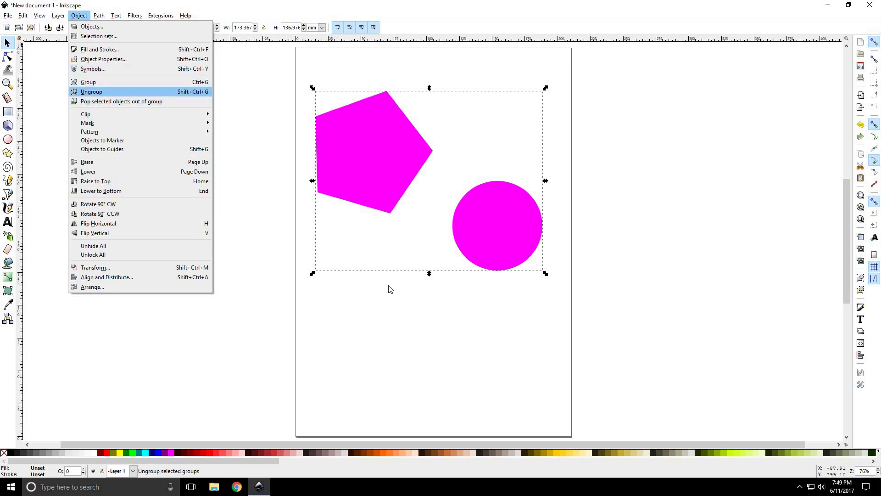
key("Escape")
key("ctrl+z")
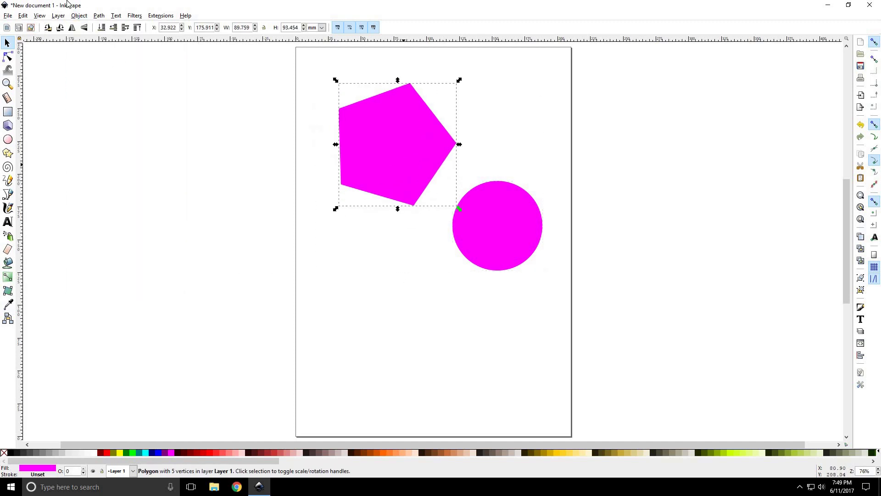
Step: Move the circle onto the pentagon and fill it salmon pink
left_click(99, 16)
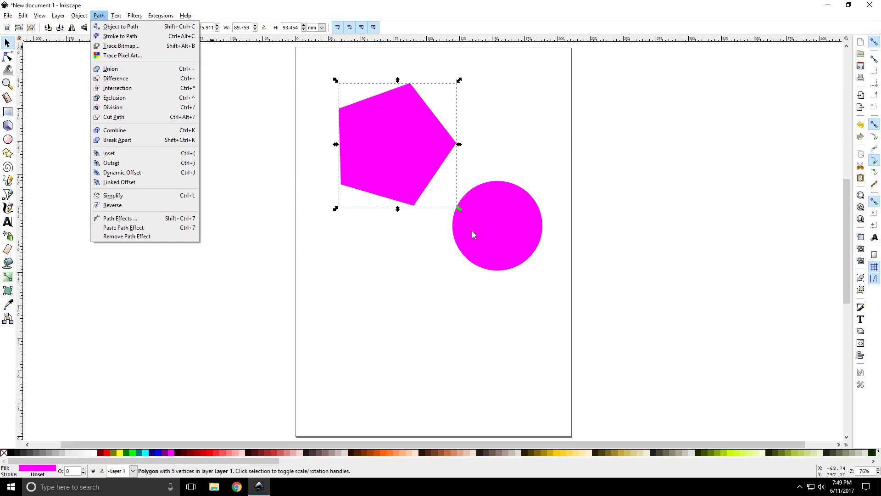
left_click_drag(481, 212, 397, 143)
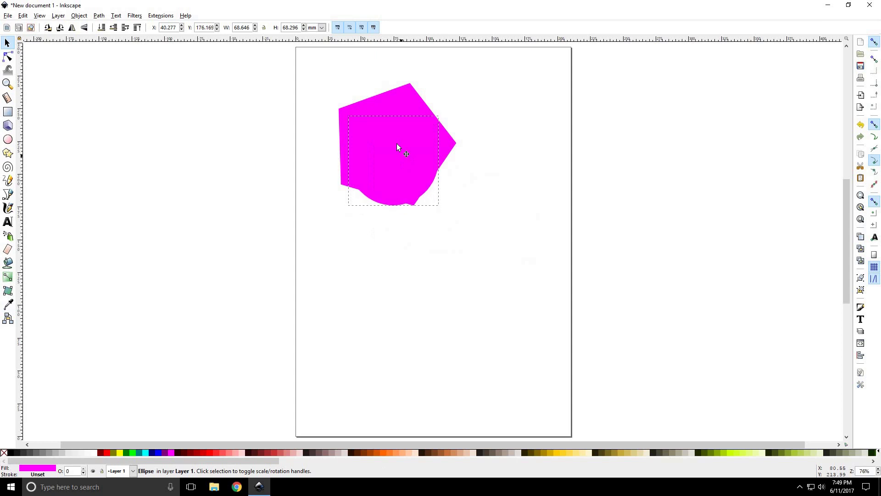
left_click(290, 452)
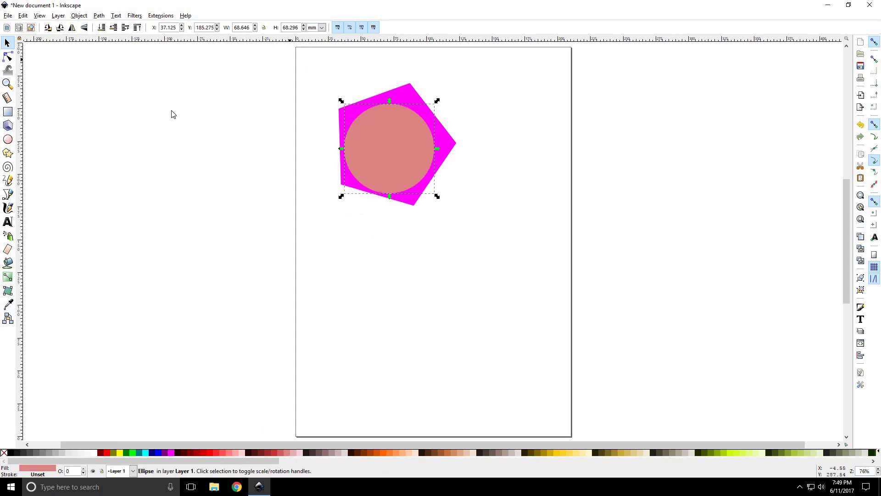
Step: Cut the circle out of the pentagon with Path > Difference and move the result down-right
left_click_drag(289, 58, 513, 270)
left_click(99, 16)
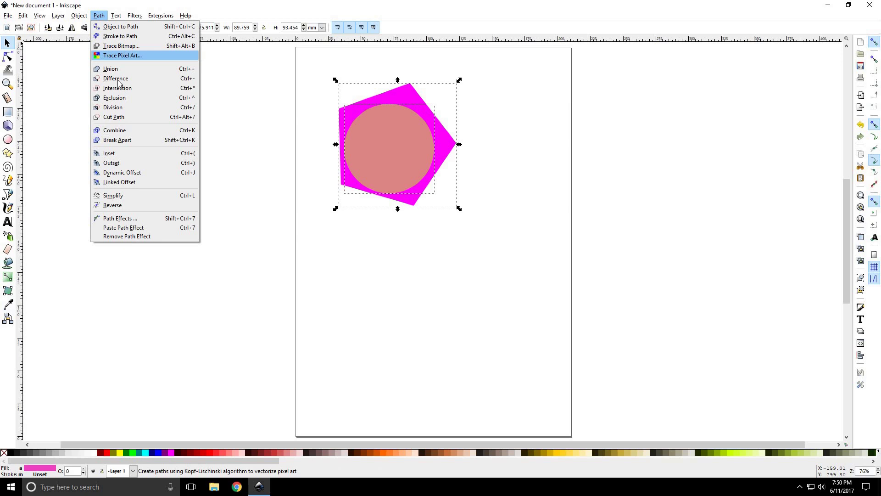
left_click(116, 78)
left_click(498, 146)
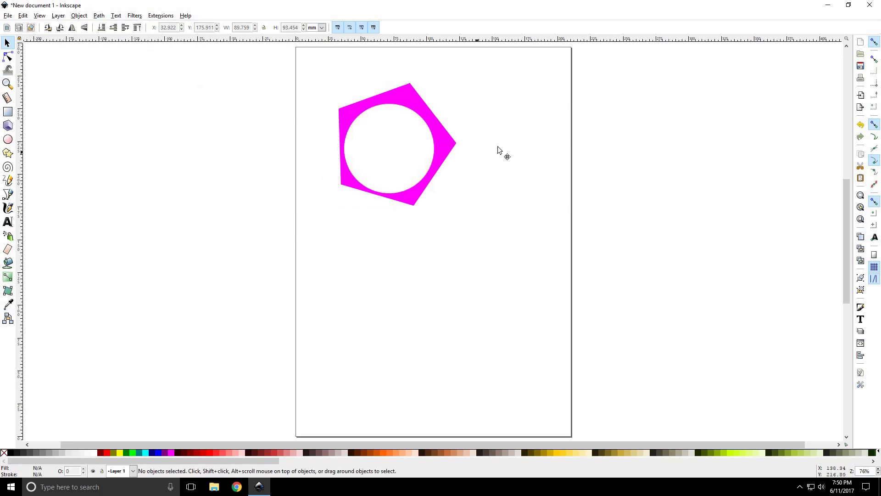
left_click_drag(454, 149, 470, 235)
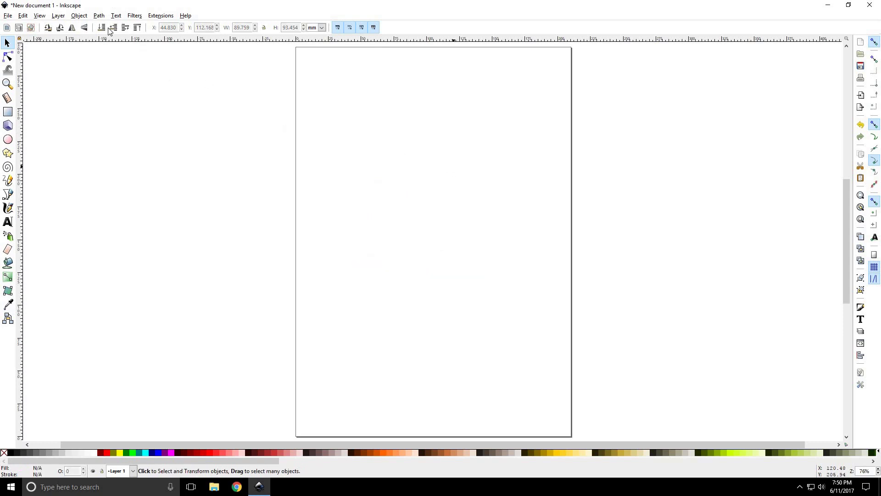
key("Delete")
left_click(115, 16)
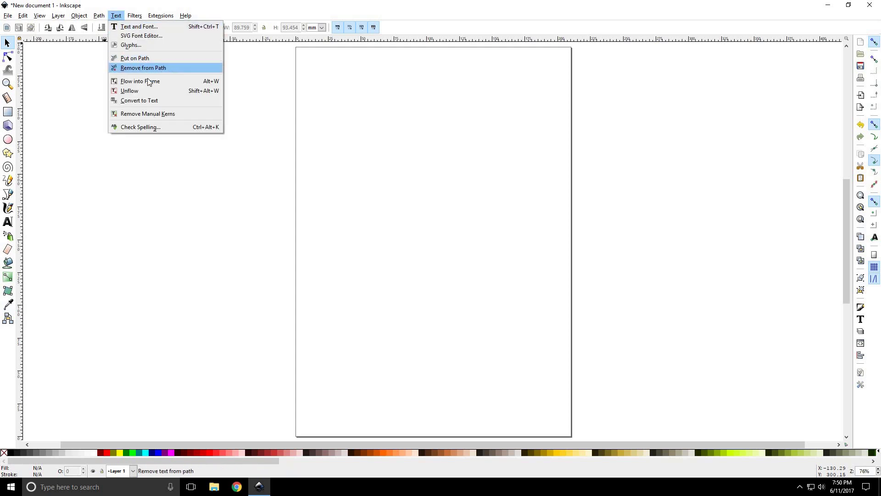
left_click(8, 222)
left_click(376, 230)
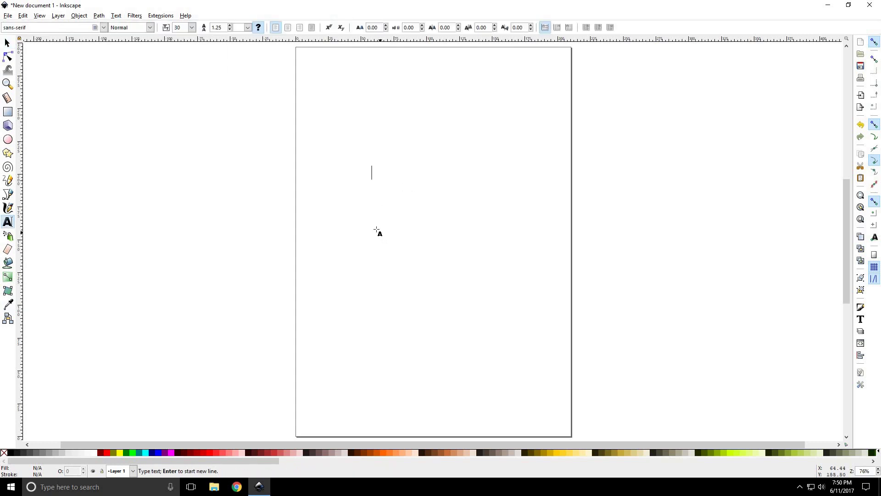
type("asdfasdfasd")
key("F1")
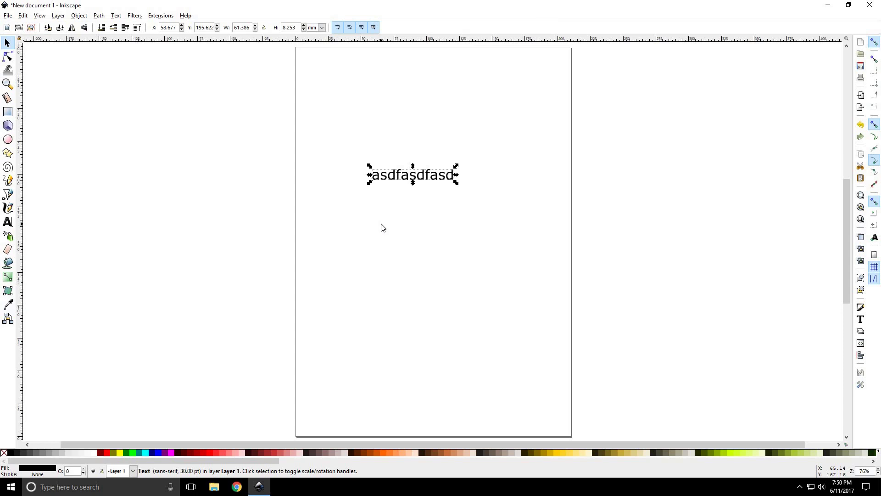
key("Delete")
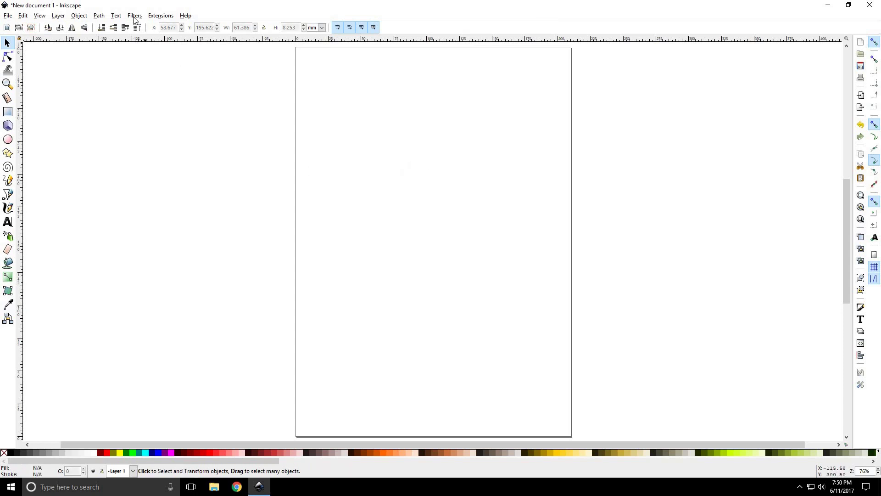
left_click(134, 16)
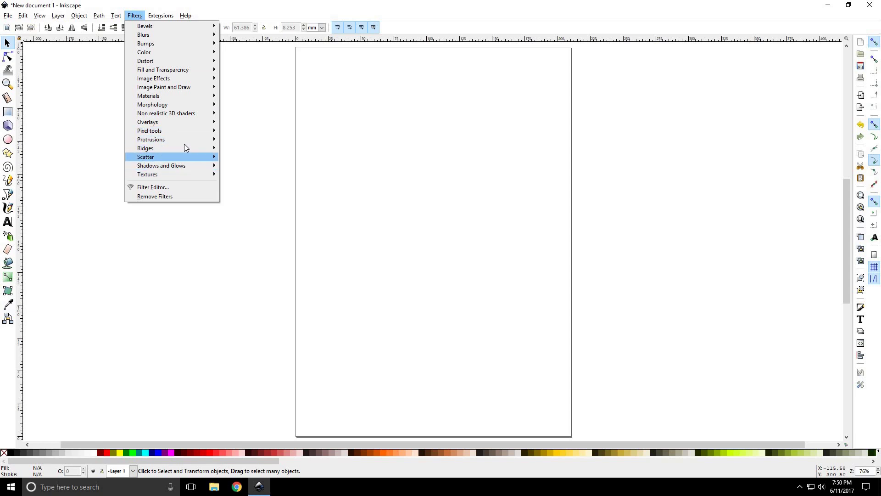
mouse_move(184, 146)
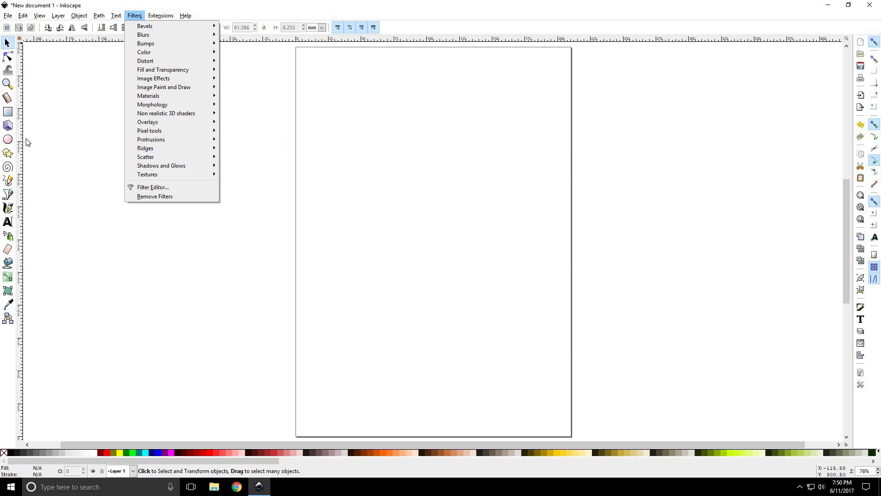
Step: Draw a pink pentagon near the top of the page
left_click(363, 140)
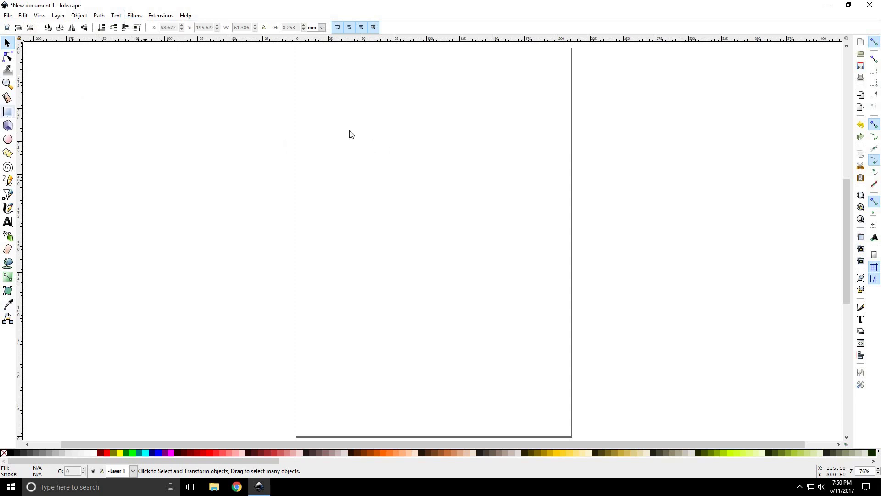
left_click(11, 115)
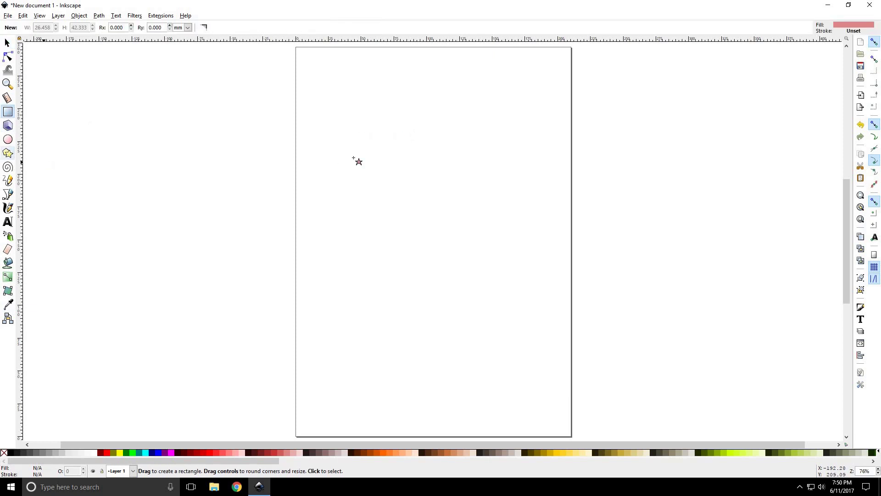
left_click_drag(347, 153, 378, 204)
left_click(7, 42)
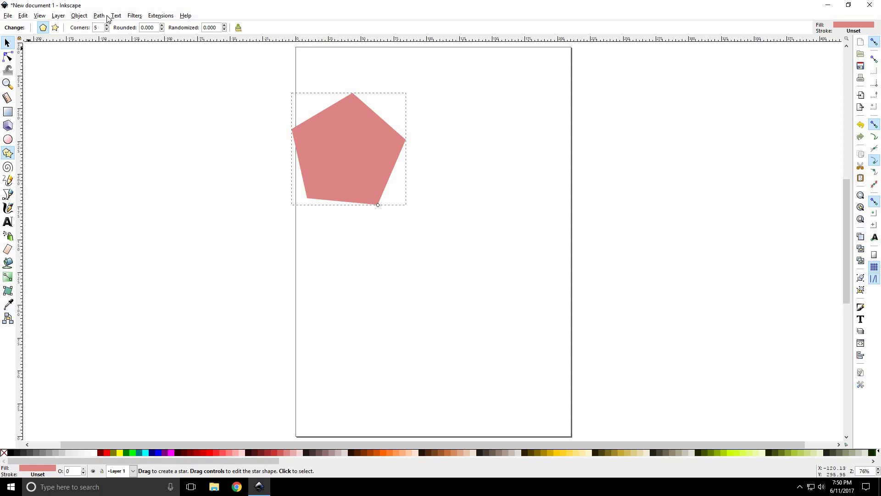
Step: Apply Filters > Blurs > Blur to the pentagon with horizontal 4.18 and vertical 3.92, using live preview
left_click(134, 16)
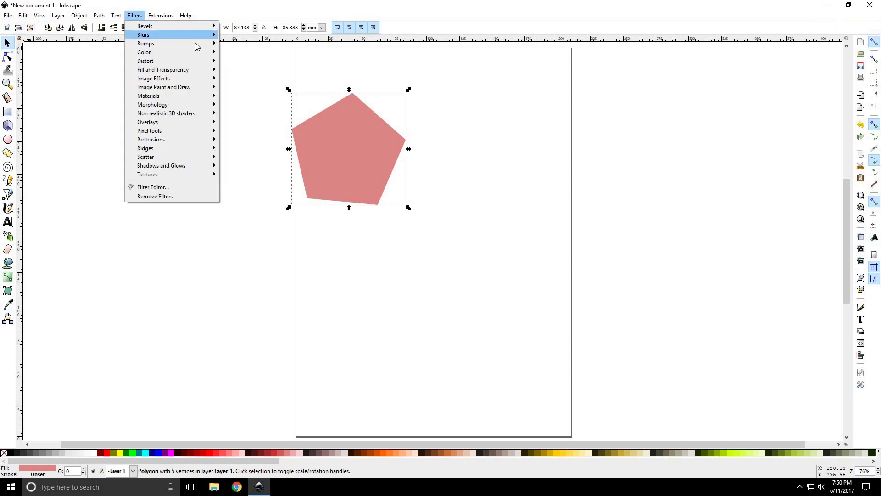
mouse_move(183, 35)
left_click(250, 54)
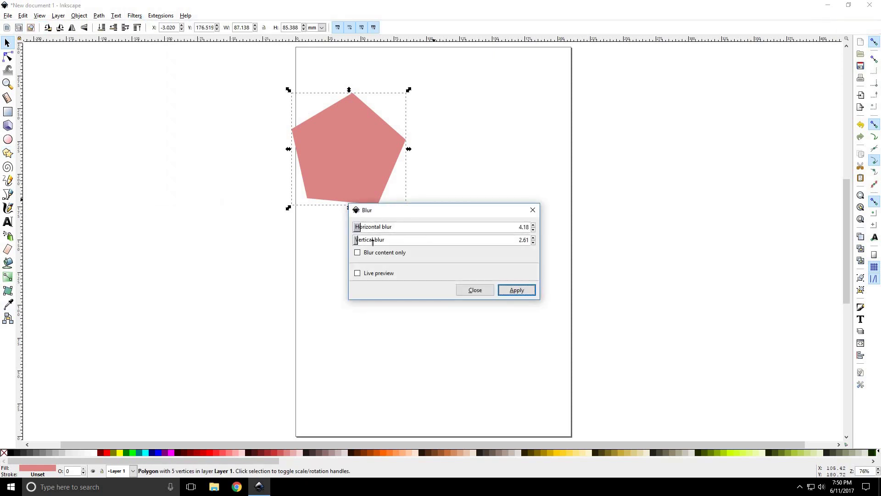
mouse_move(369, 241)
left_mouse_down()
mouse_move(386, 241)
mouse_move(376, 241)
left_mouse_up()
left_click(358, 273)
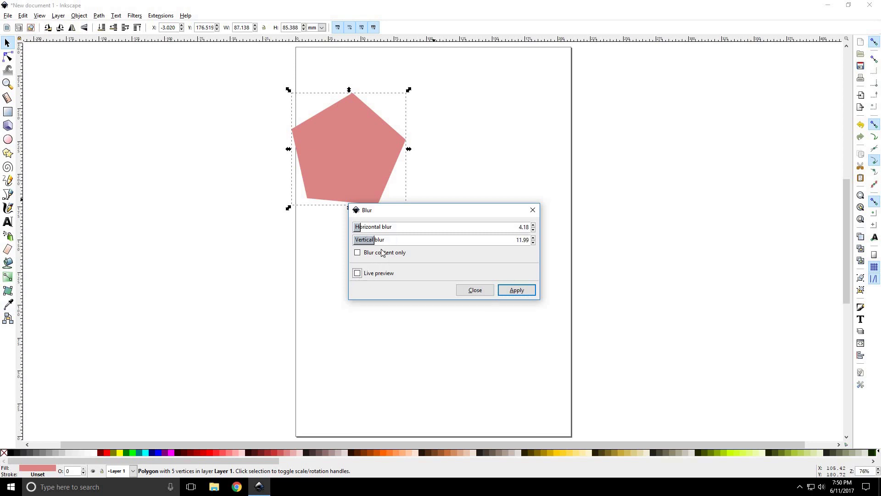
left_click(375, 240)
left_click_drag(364, 242, 362, 242)
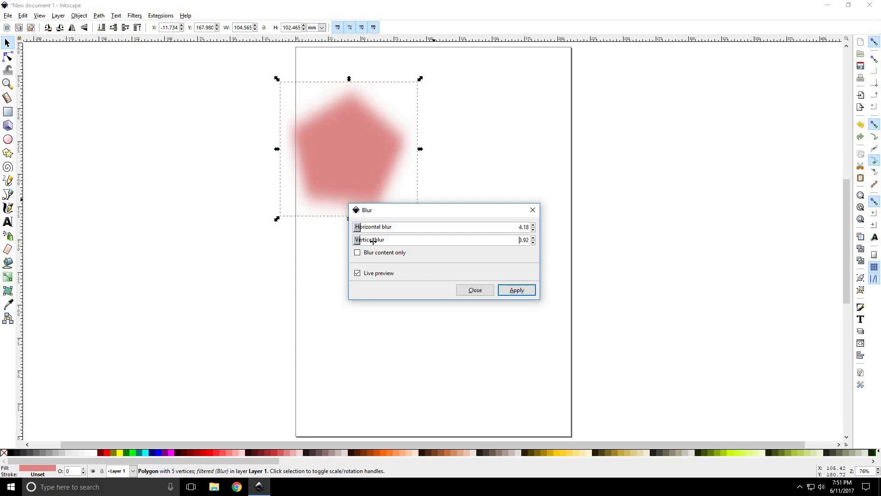
left_click(522, 294)
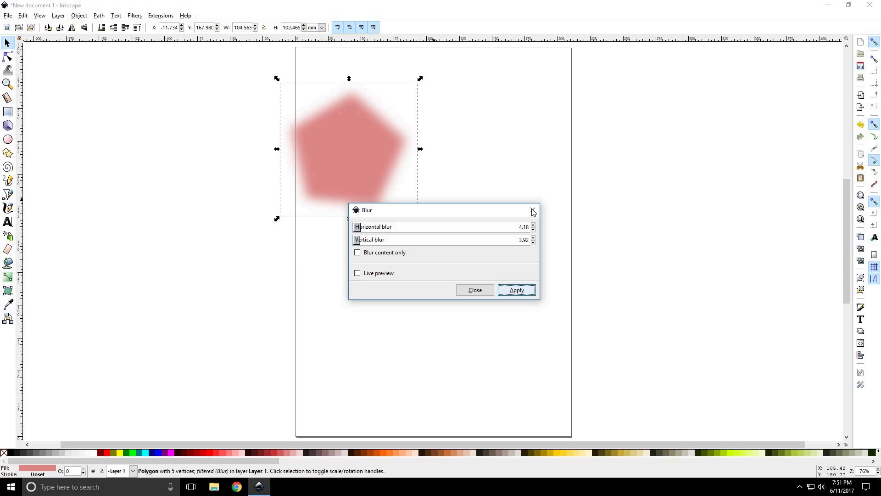
left_click(532, 210)
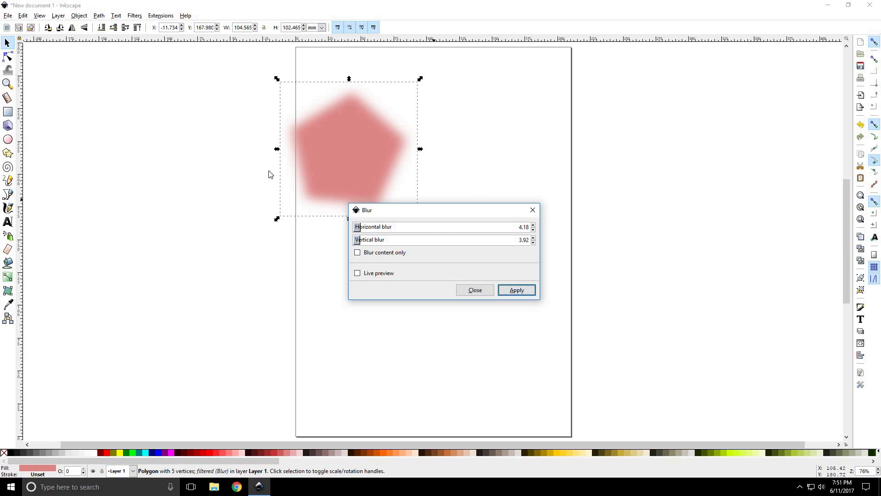
left_click(161, 16)
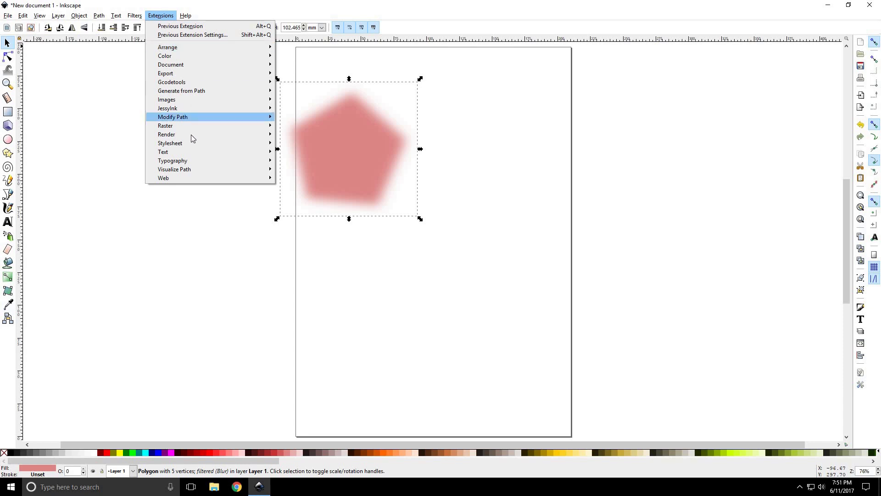
mouse_move(321, 152)
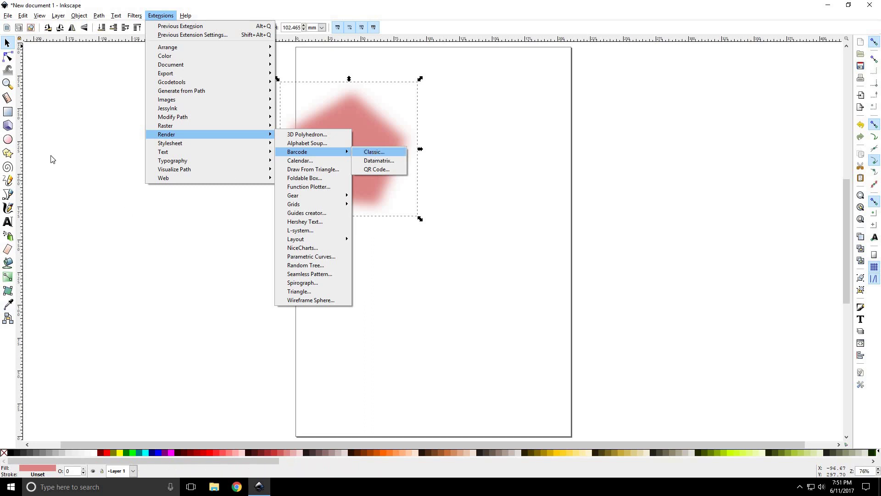
left_click(165, 16)
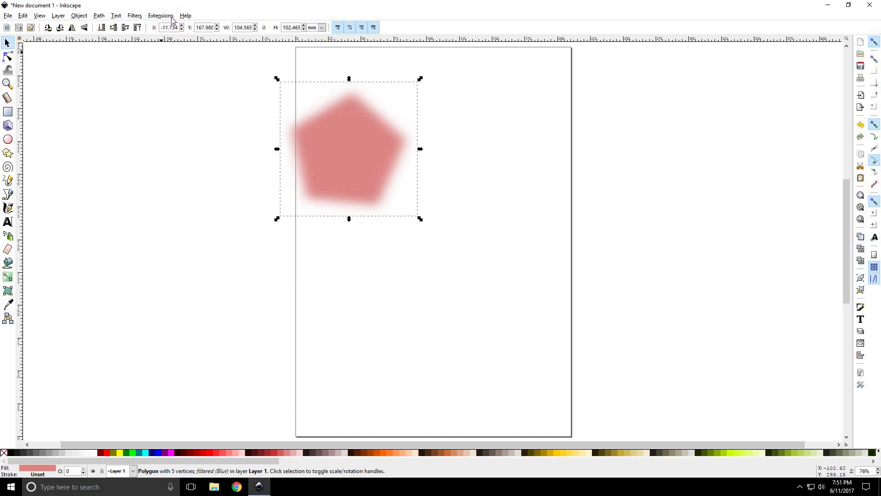
Step: View and close Help > About Inkscape, then drag the blurred pentagon to the page centre
left_click(186, 16)
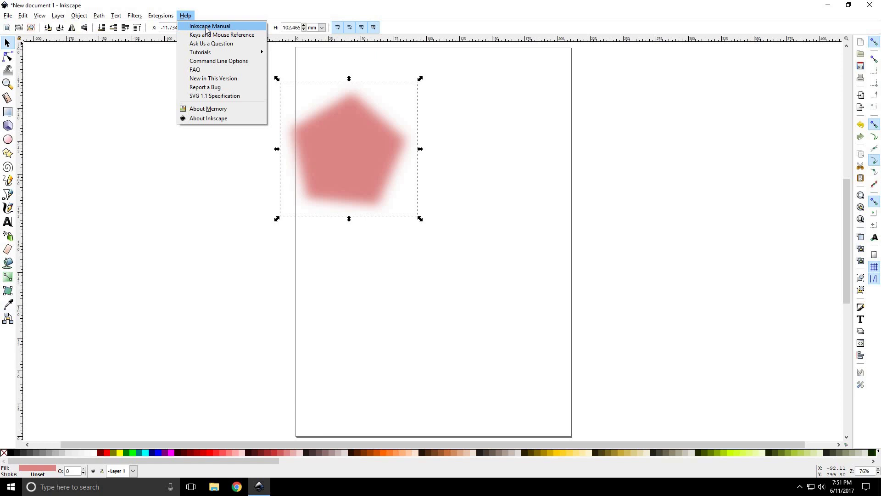
left_click(225, 119)
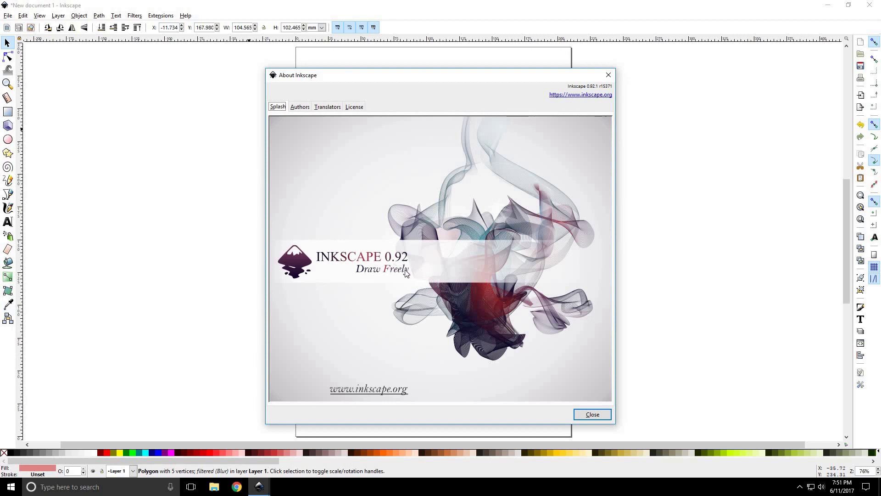
left_click(610, 77)
left_click_drag(347, 144, 423, 232)
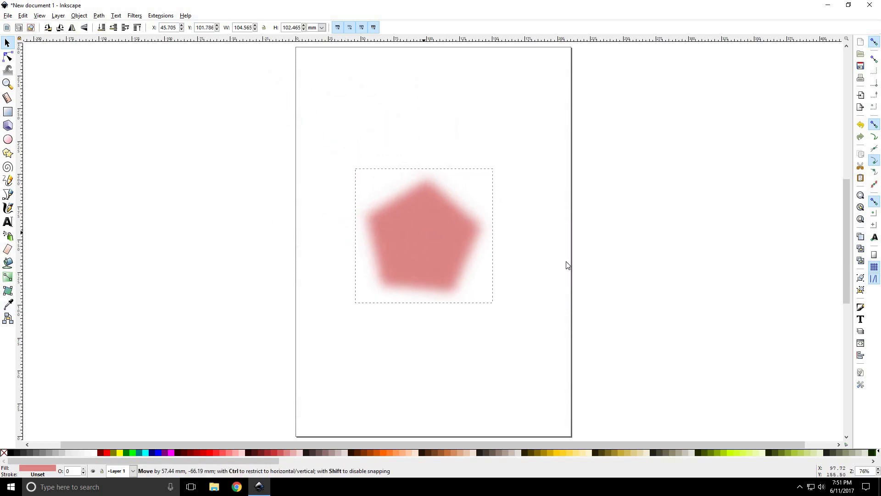